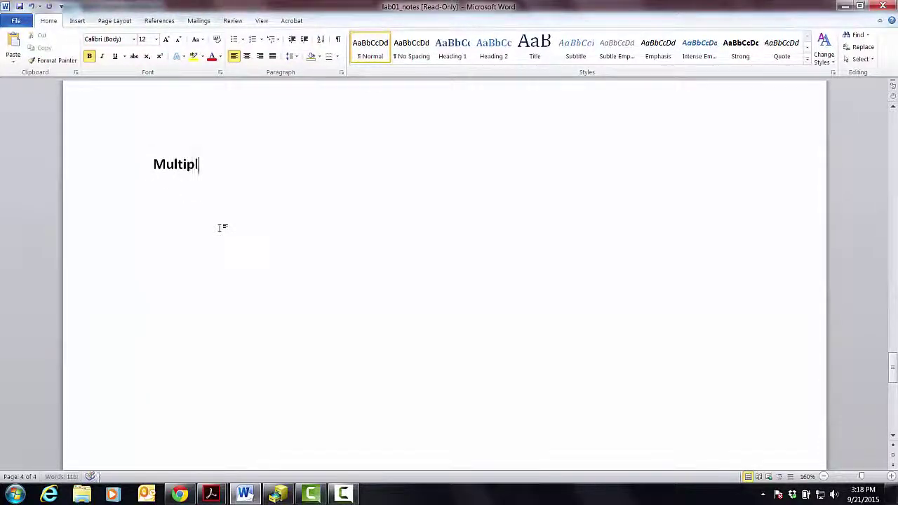
Step: Type the heading 'Multiply parking locations and parking zones', then the note 'Multiply values at each location across two layers'
type("ultiply parking loca")
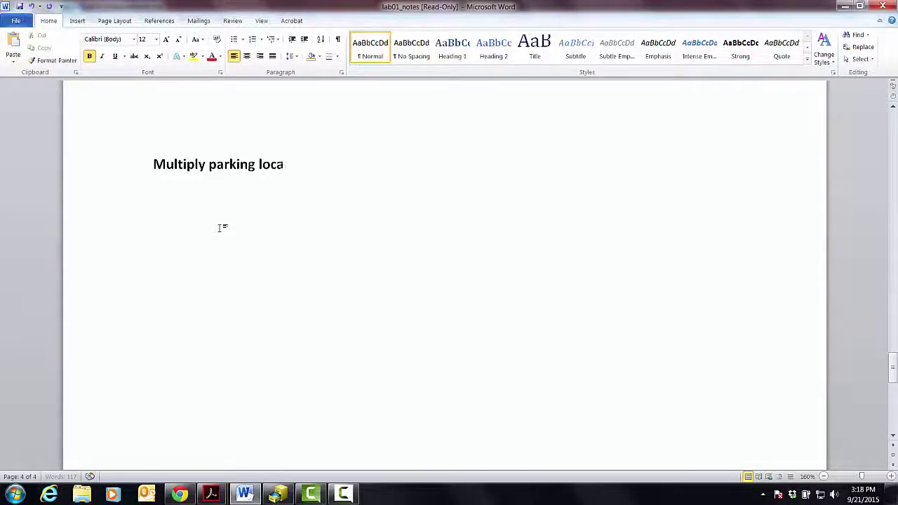
type("tions and parking z")
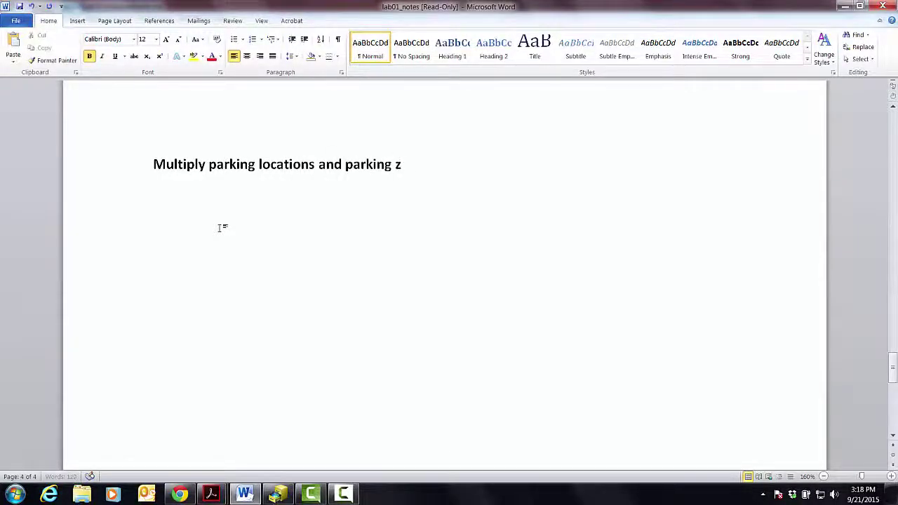
type("ones")
key("Return")
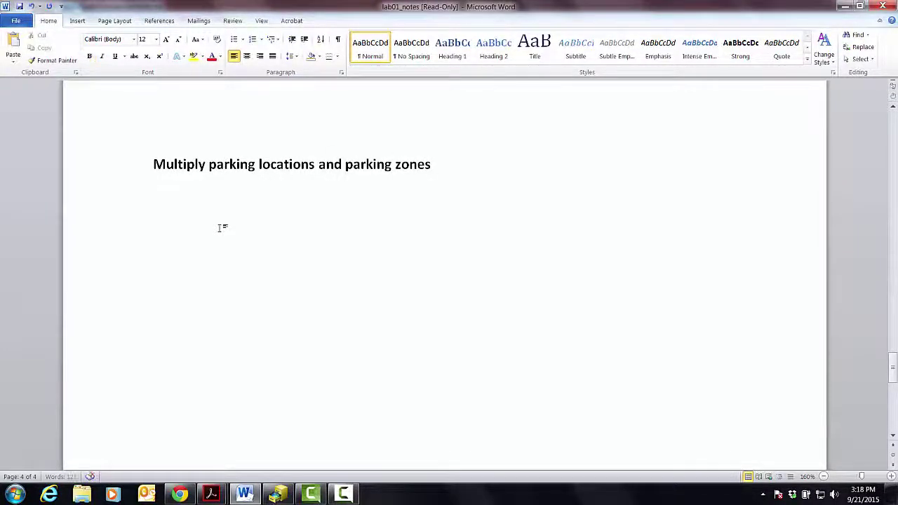
key("Return")
type("M")
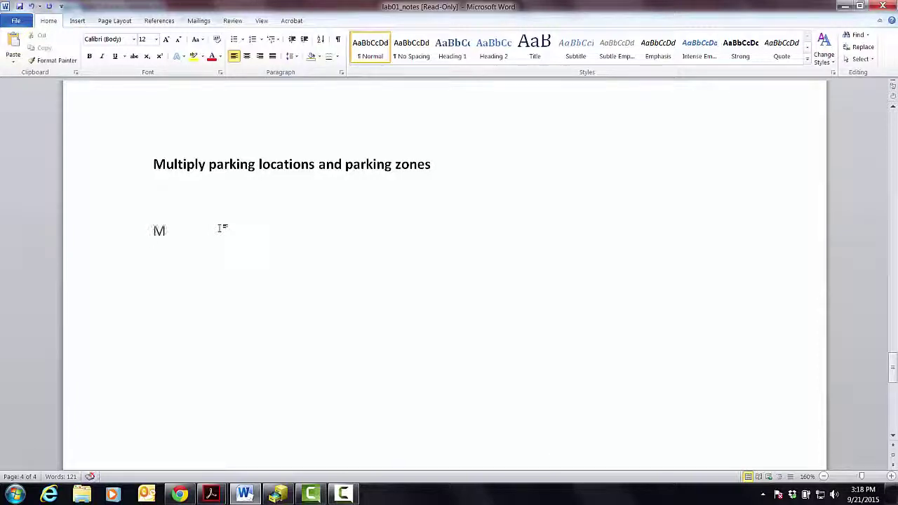
type("ultiply ")
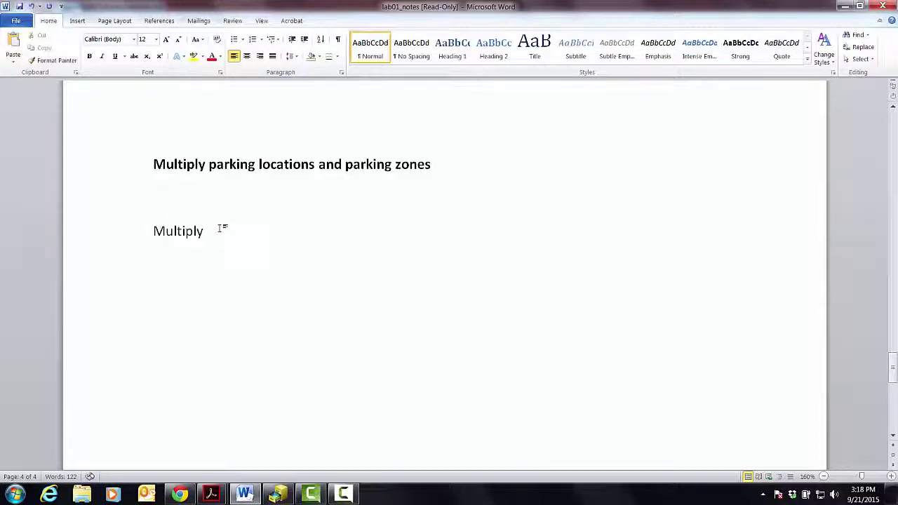
type("values at")
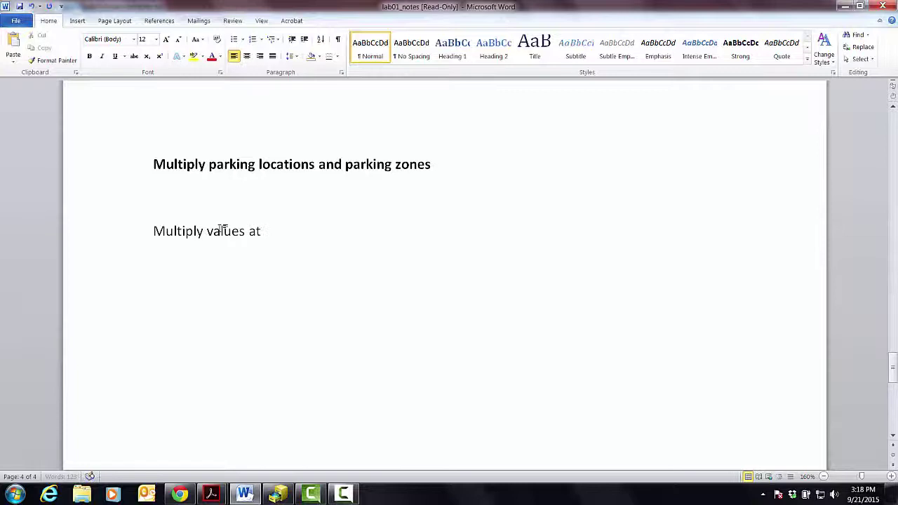
type(" each location ac")
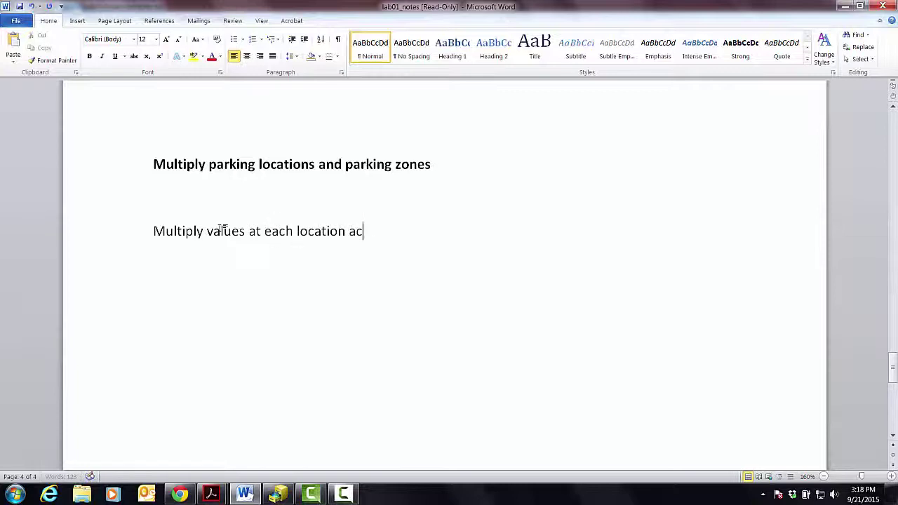
type("ross two layers")
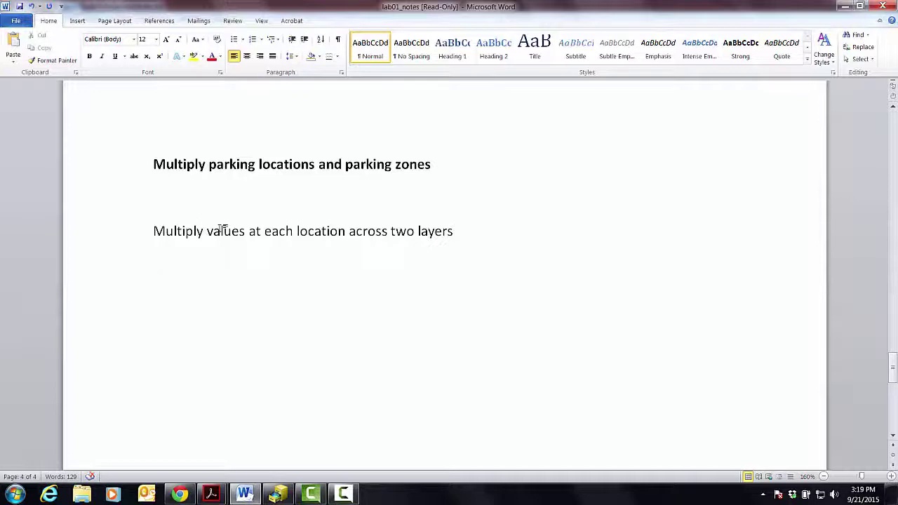
key("Return")
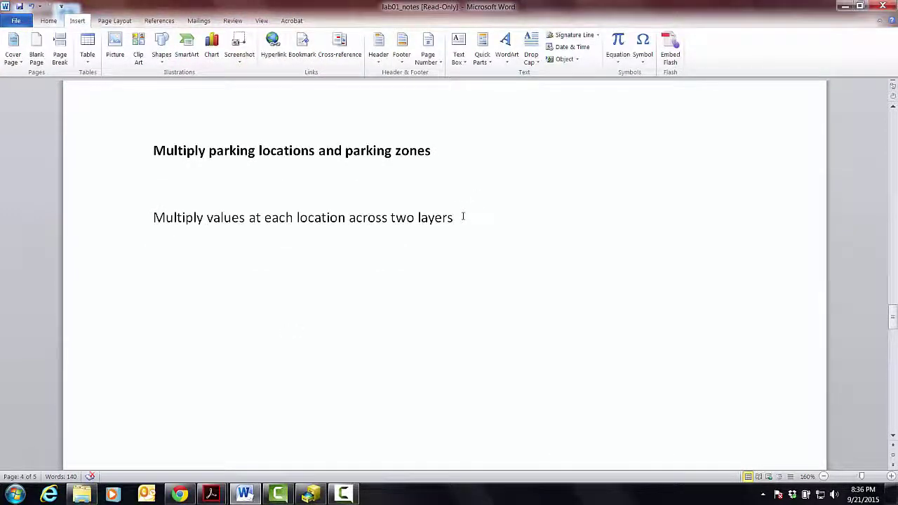
Step: Type the lines 'Intro to ArcMap' and 'Download data from the course website', fixing the typos
key("Return")
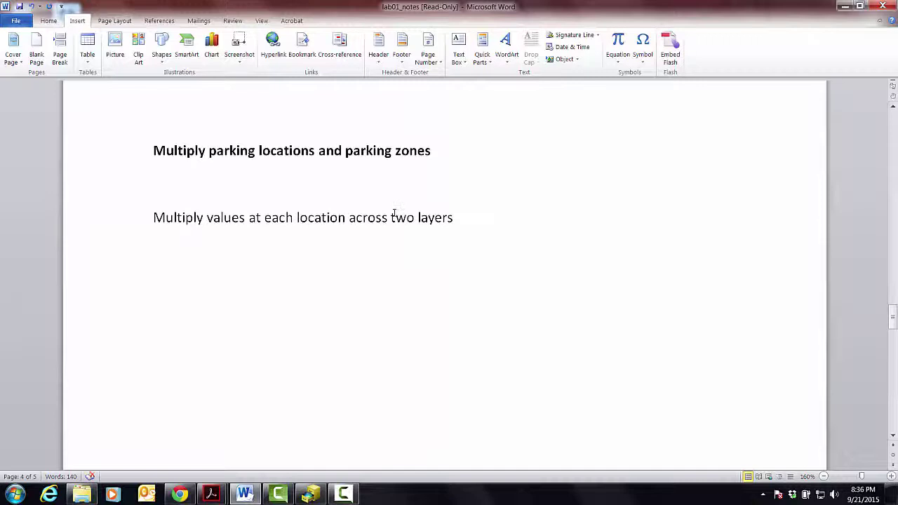
type("Int")
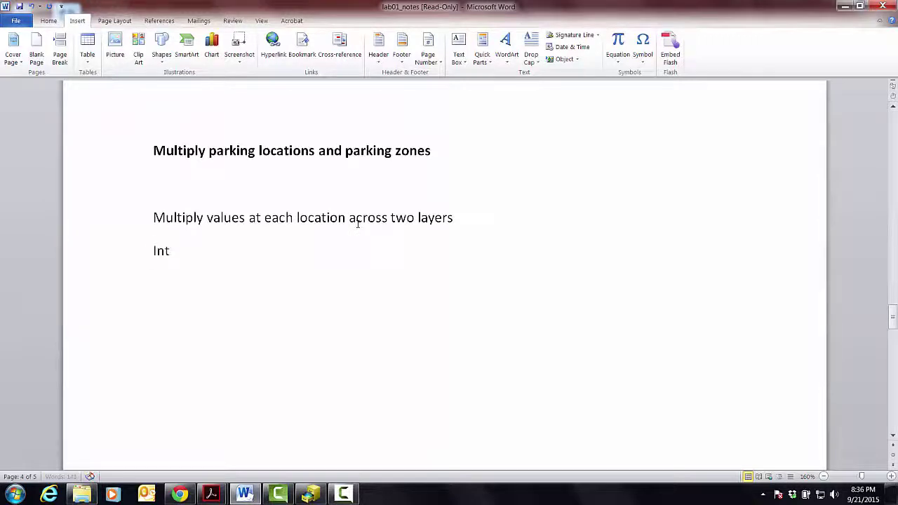
type("ro to ArcMap")
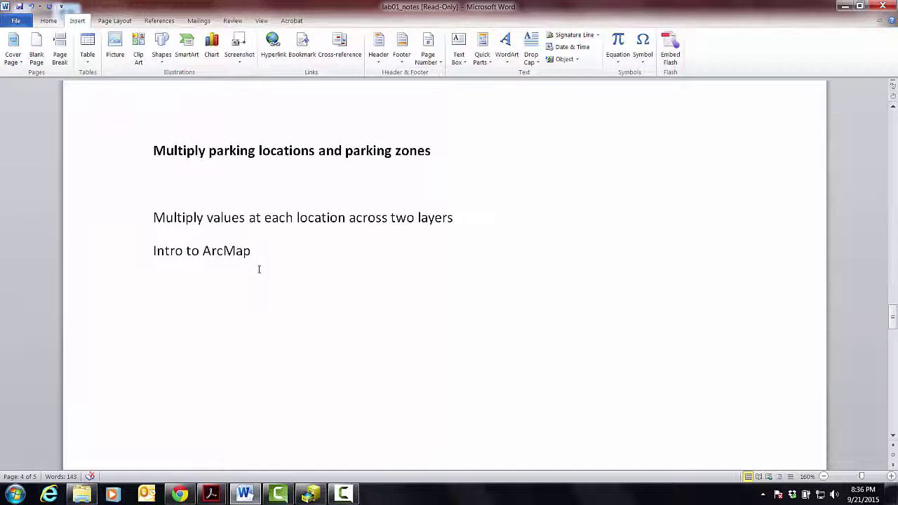
key("Return")
type("Down")
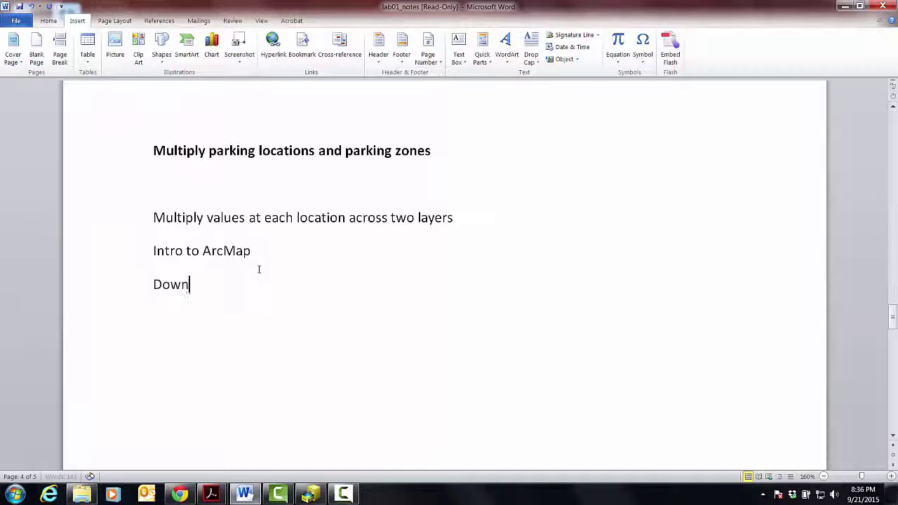
type("load dataa")
key("BackSpace")
type("from")
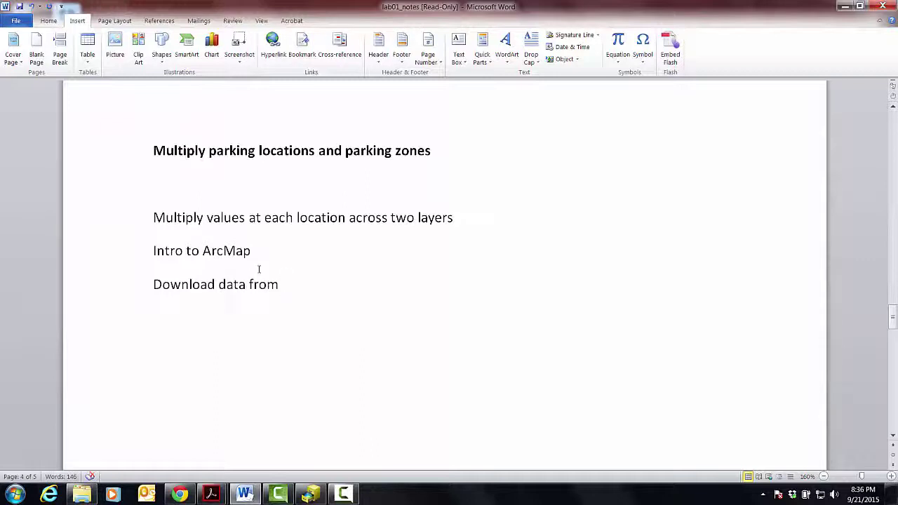
type(" the course wev")
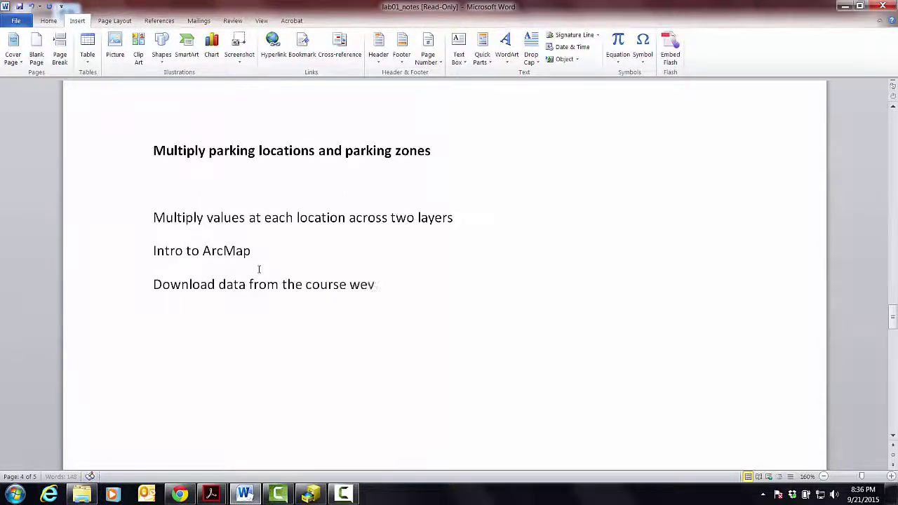
key("BackSpace")
type("bsite")
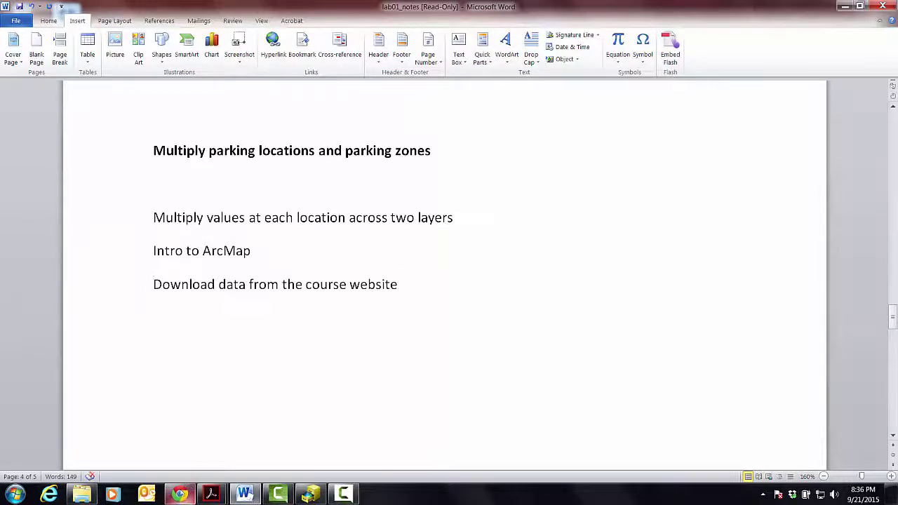
Step: In Chrome, go to go/gisisfun and download lab01.zip from the Index of /GIS page
left_click(180, 495)
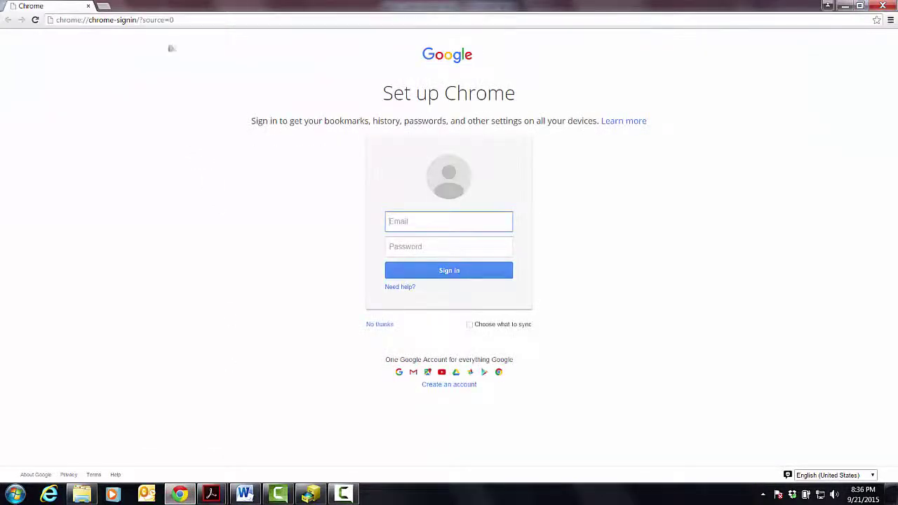
left_click(170, 20)
type("go")
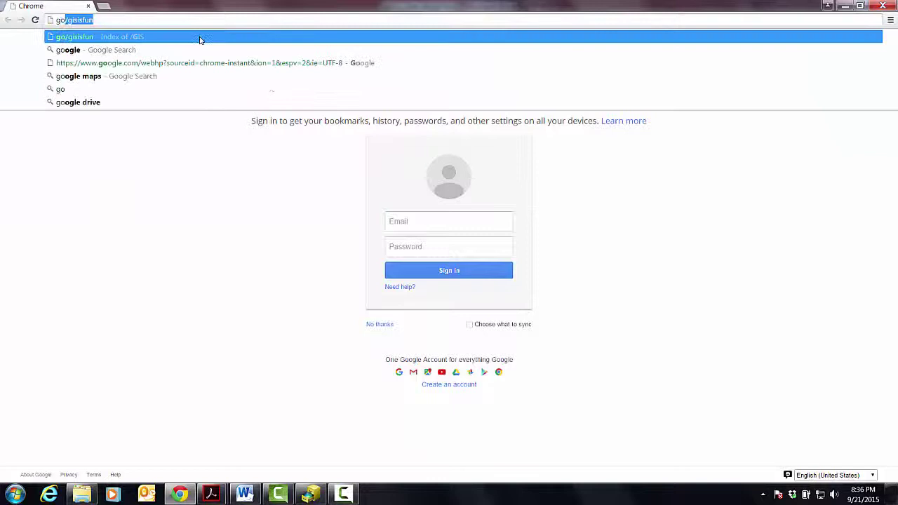
type("/gisis")
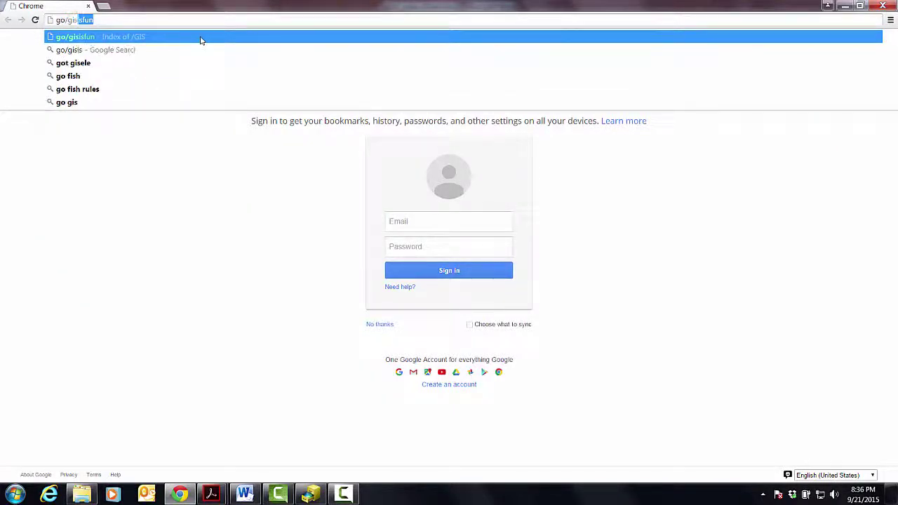
type("fun")
key("Return")
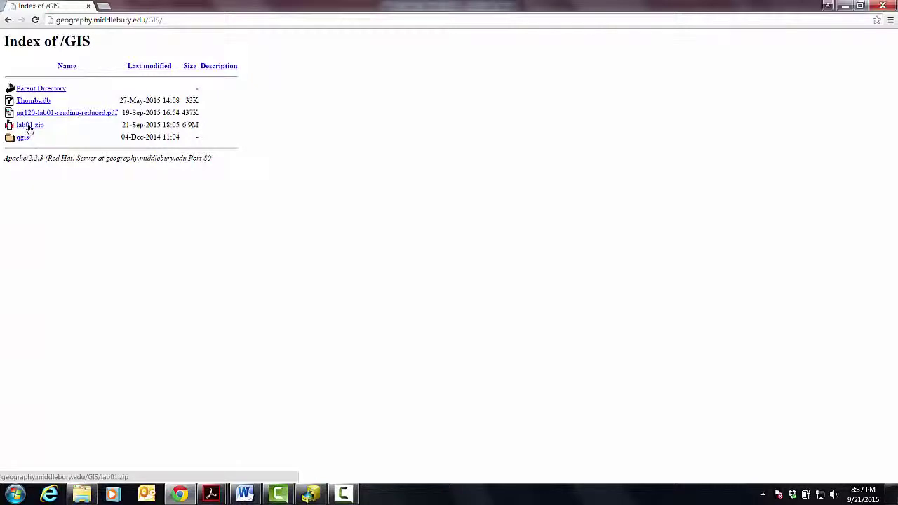
left_click(29, 127)
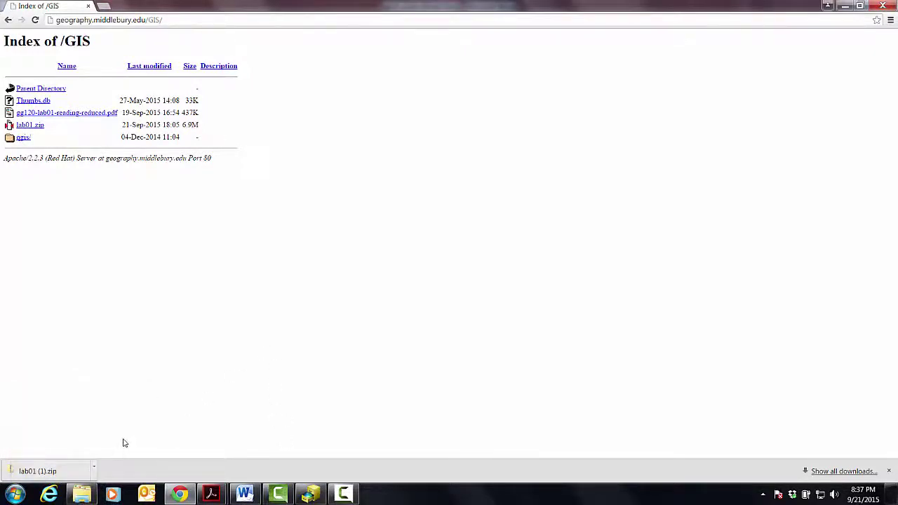
Step: Open the downloaded lab01 archive and start Extract All, browsing to W:\gg120\lab01 as destination
left_click(52, 472)
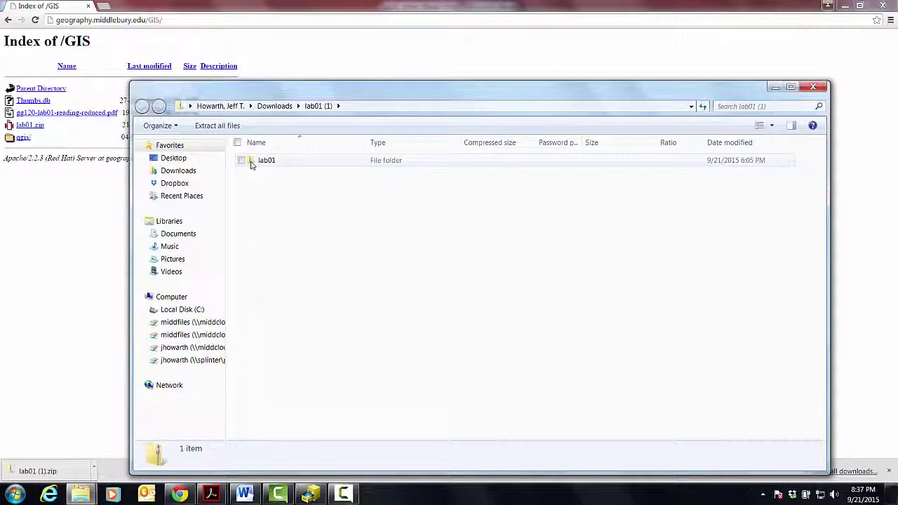
left_click(228, 131)
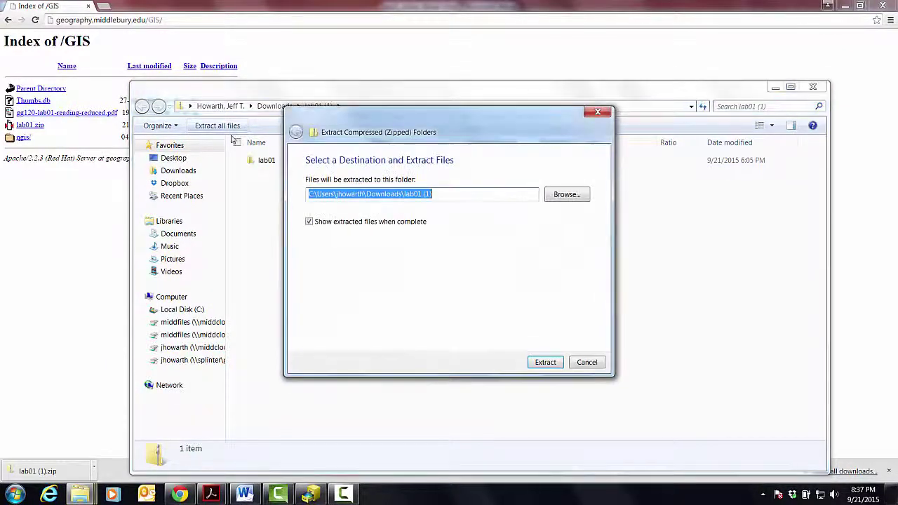
left_click(566, 196)
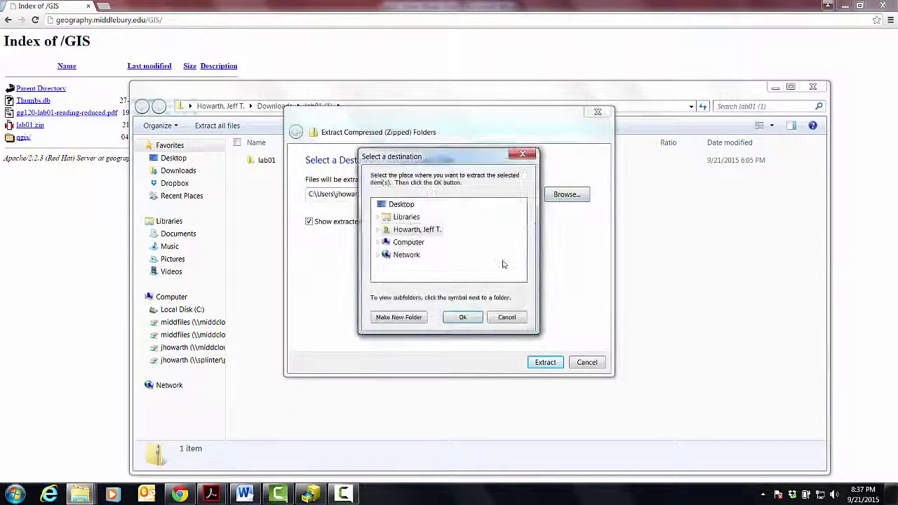
left_click(380, 244)
scroll(400, 254, "down", 1)
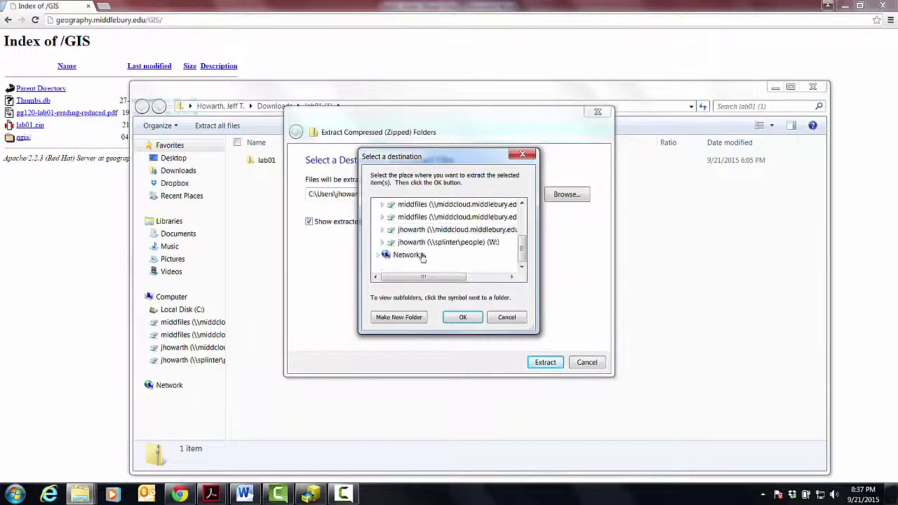
left_click(383, 243)
left_click(387, 229)
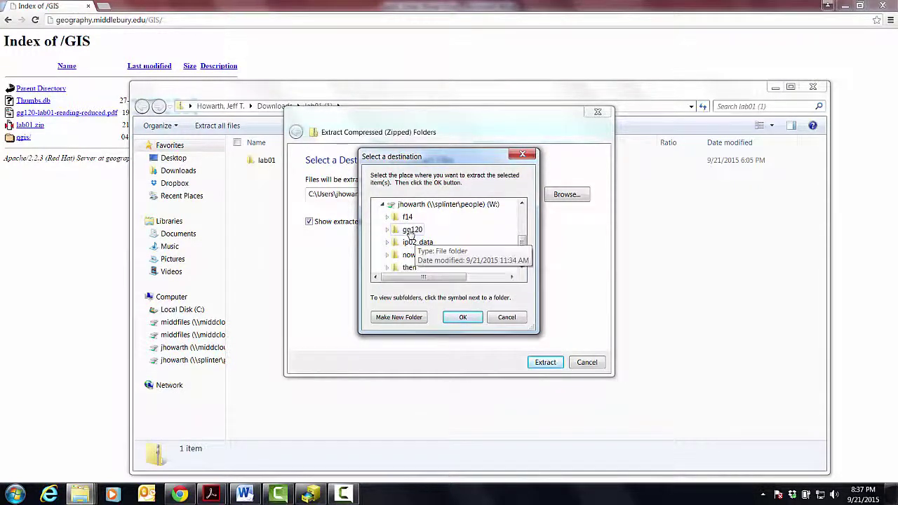
left_click(392, 242)
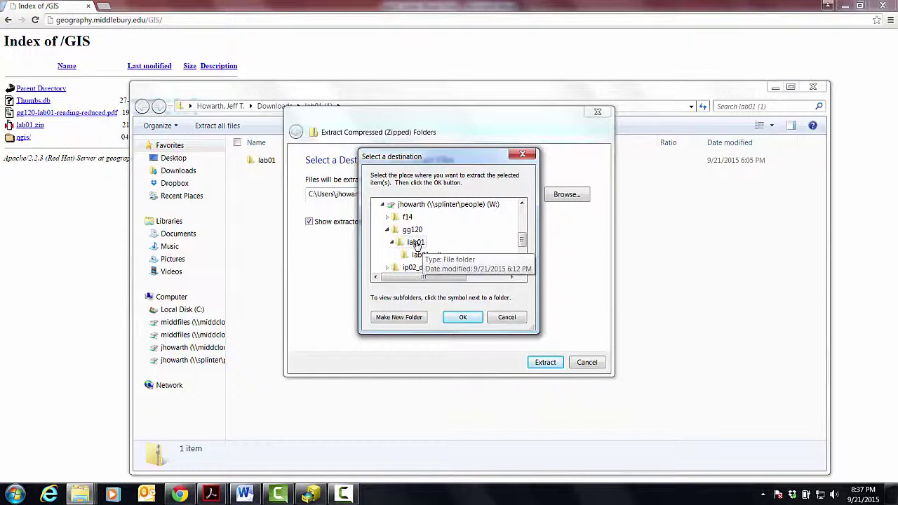
left_click(415, 242)
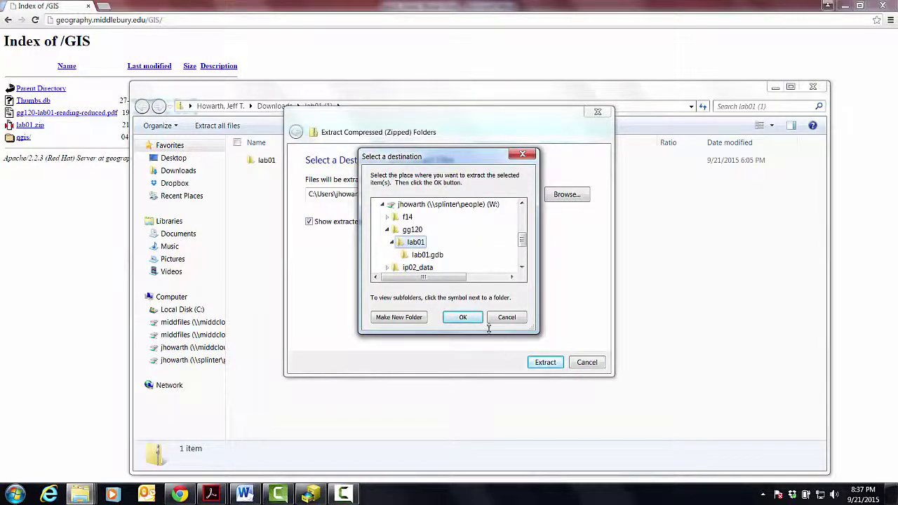
Step: Extract the archive into W:\gg120\lab01, view the campus_image files, then close that folder
left_click(463, 317)
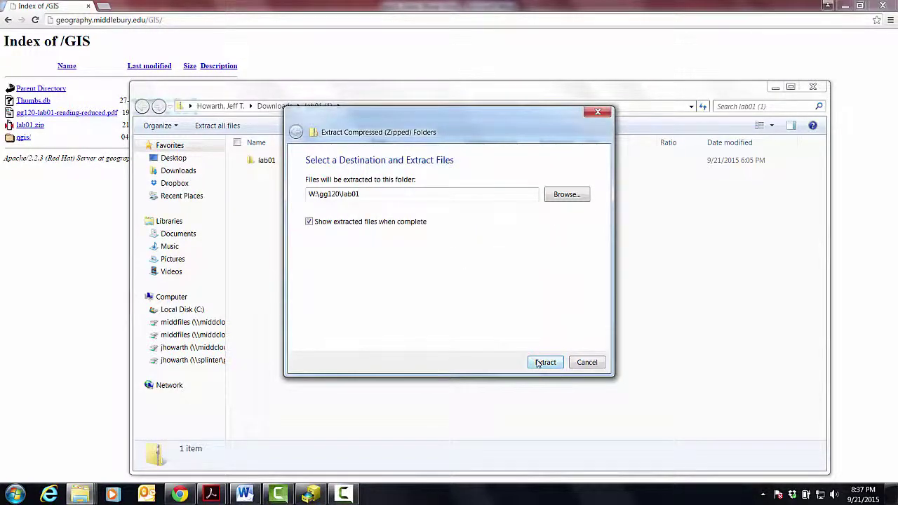
left_click(545, 362)
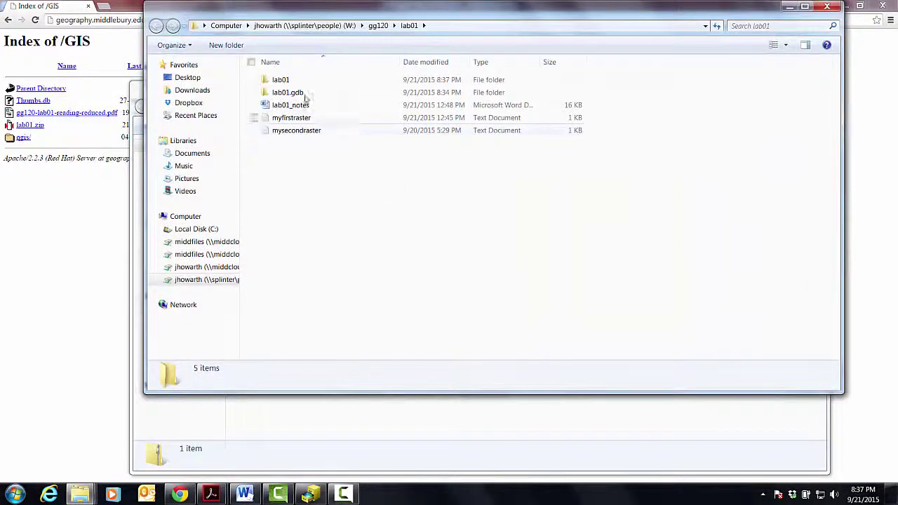
double_click(282, 81)
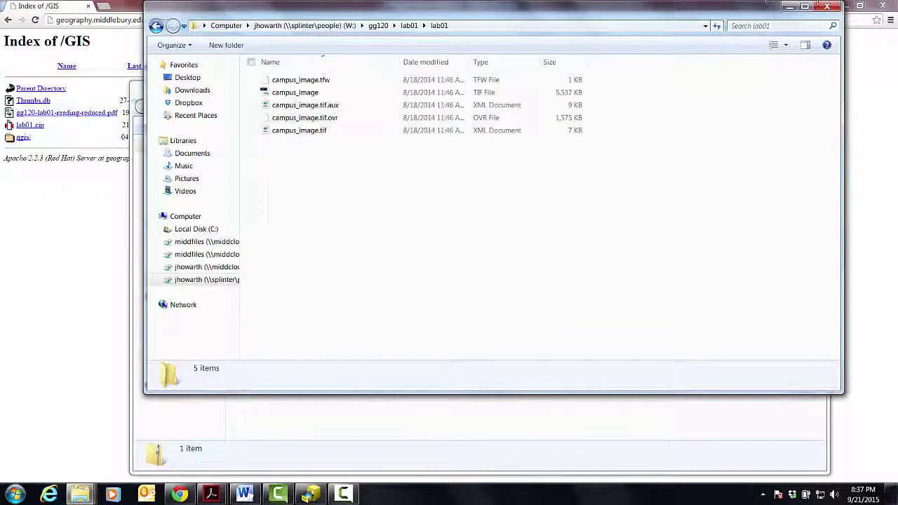
left_click(827, 6)
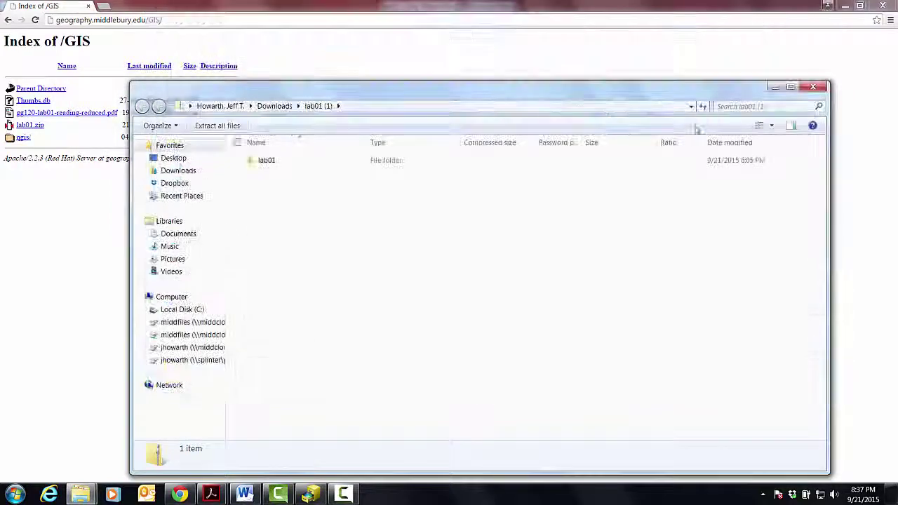
Step: Close the archive window, minimize Chrome and Word, and launch ArcMap by searching 'arcmap'
left_click(818, 87)
left_click(880, 6)
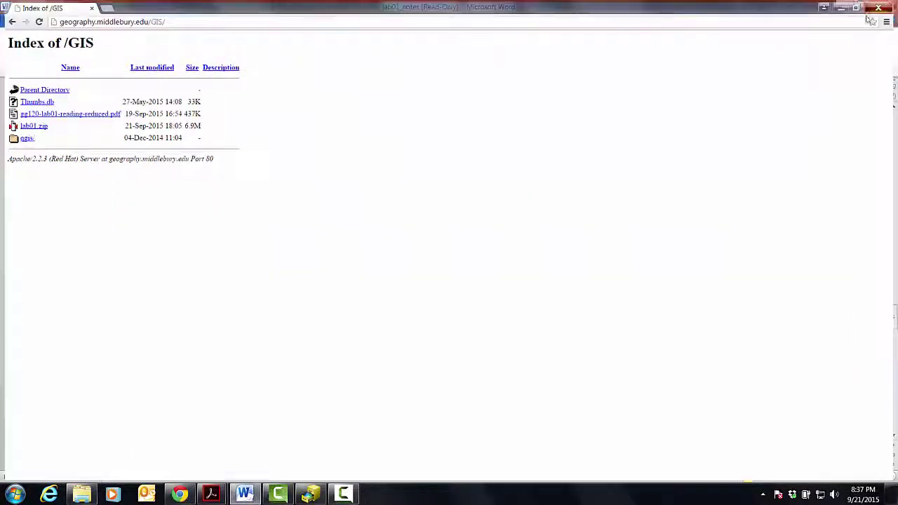
left_click(845, 7)
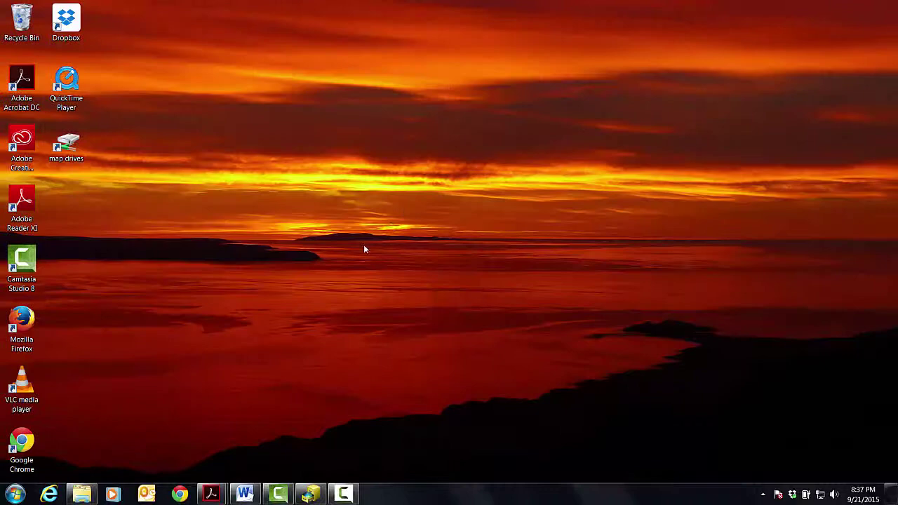
left_click(15, 494)
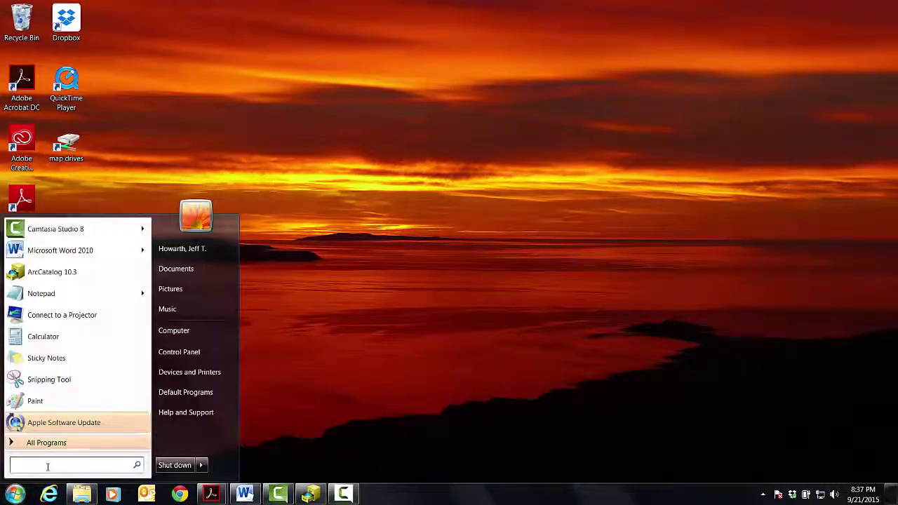
type("arcmap")
key("Return")
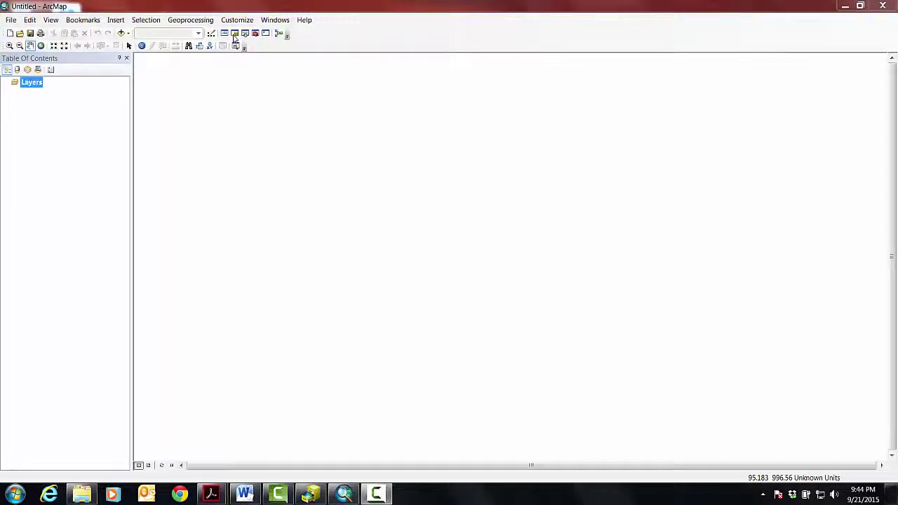
Step: Open the Catalog window and dock it on the right side of the map
left_click(235, 34)
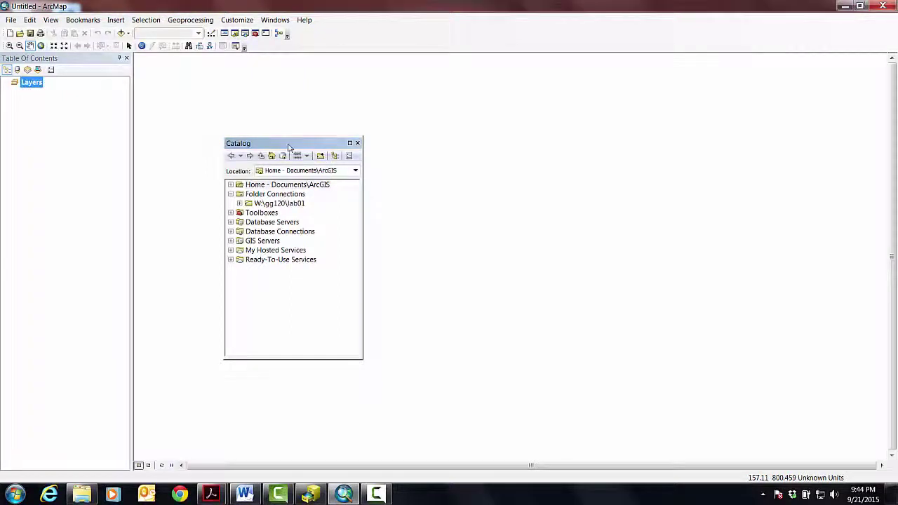
left_click_drag(288, 146, 882, 262)
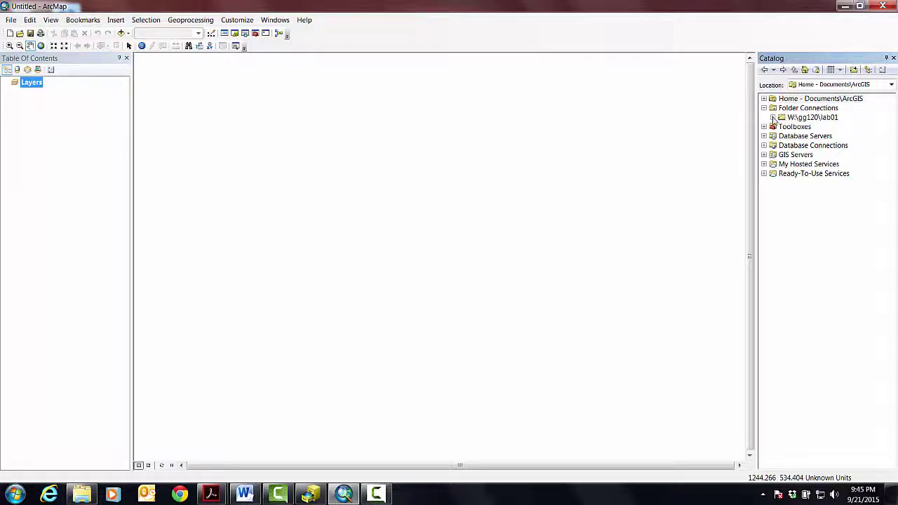
Step: Expand W:\gg120\lab01 to show lab01.gdb and myfirstraster.txt, then bring up the Folder Connections menu
left_click(773, 117)
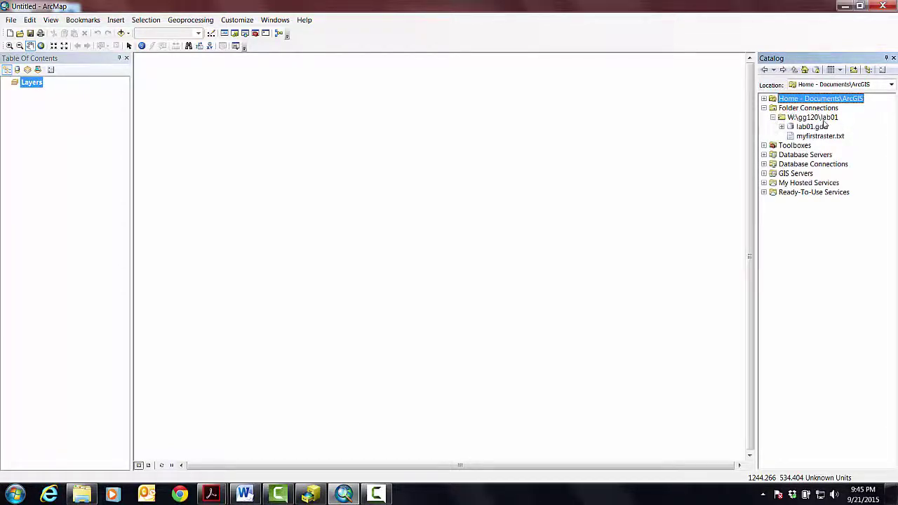
right_click(820, 109)
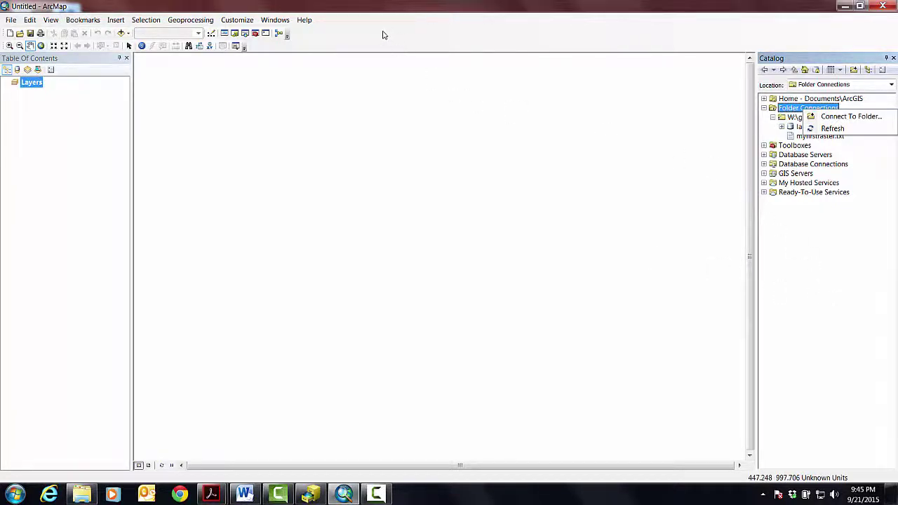
Step: Look over the Geoprocessing Options dialog and close it without changes
left_click(187, 25)
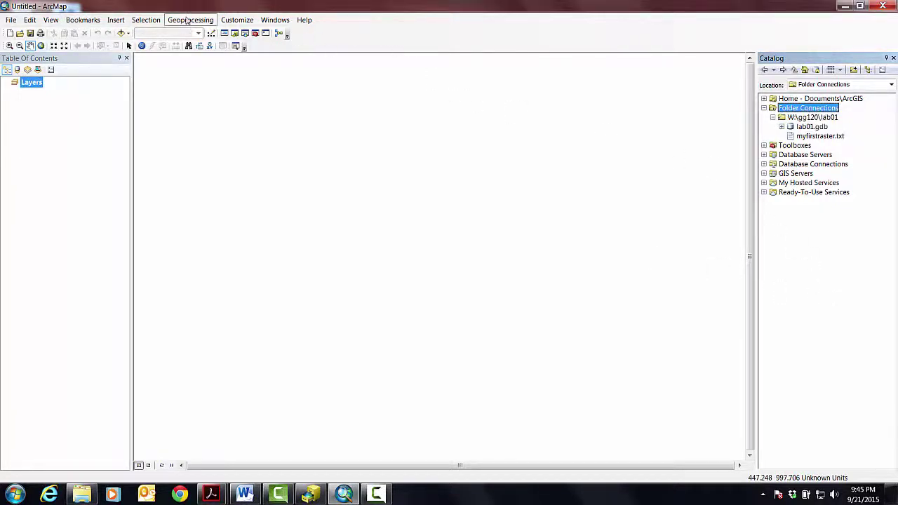
left_click(209, 23)
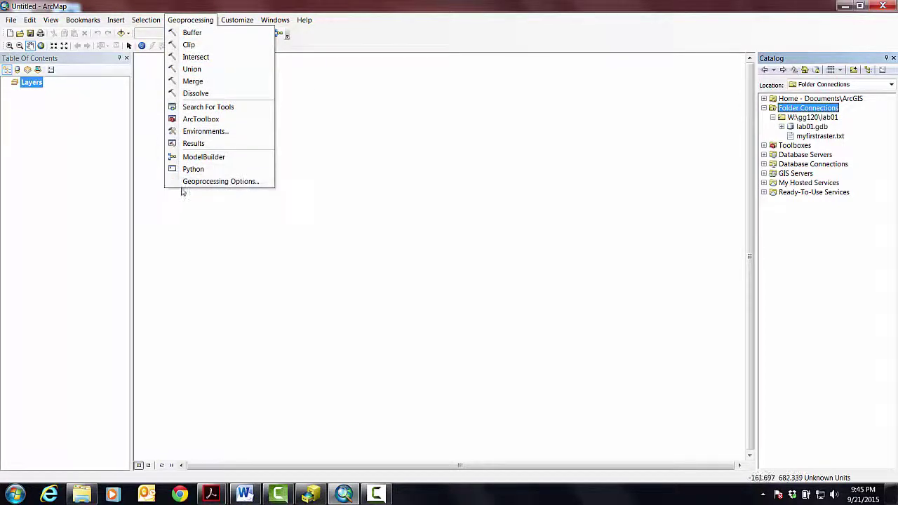
left_click(184, 183)
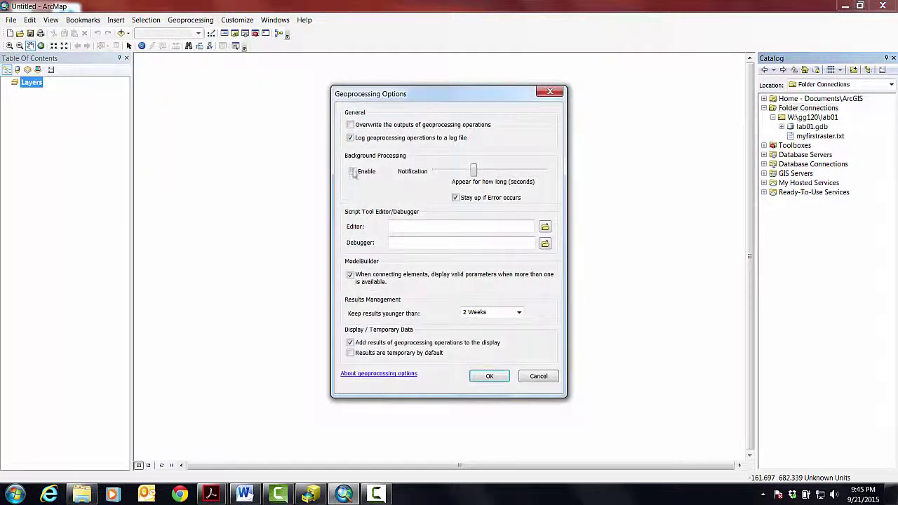
left_click(538, 377)
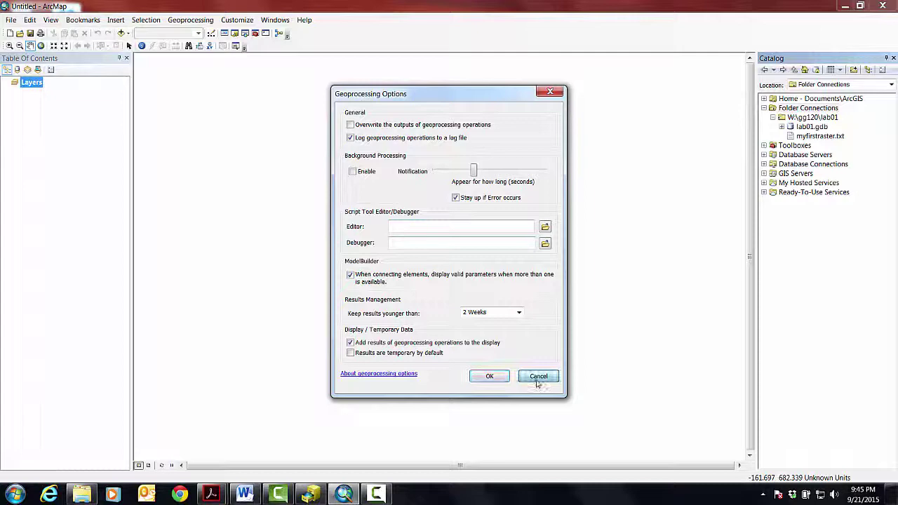
Step: In Environments, confirm current and scratch workspaces are W:\gg120\lab01\lab01.gdb and accept
left_click(191, 21)
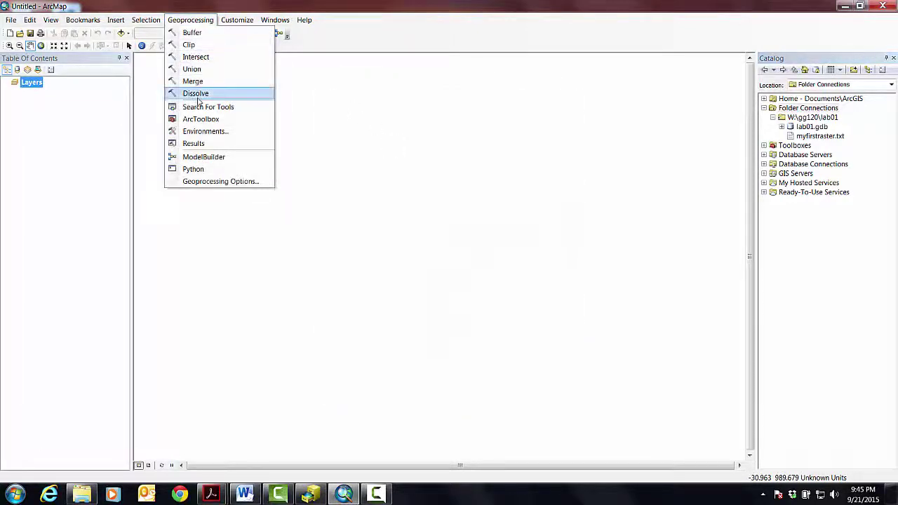
left_click(196, 131)
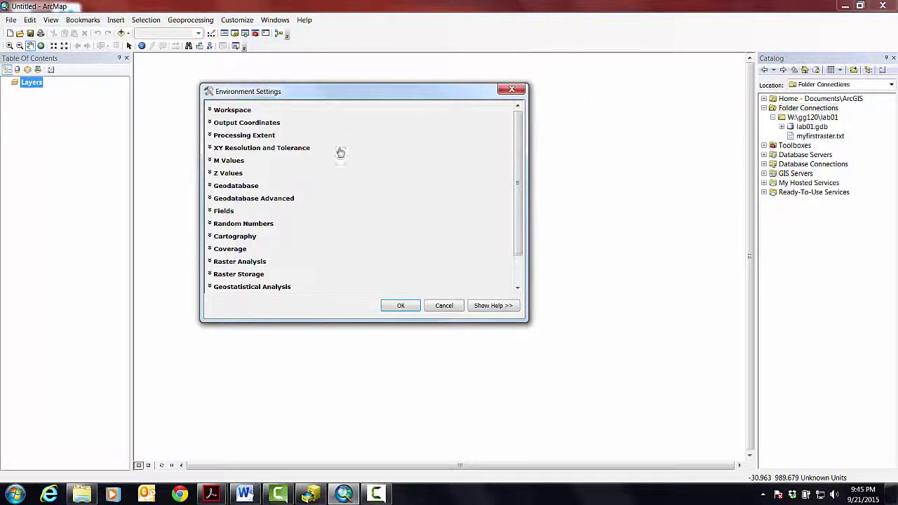
left_click(238, 111)
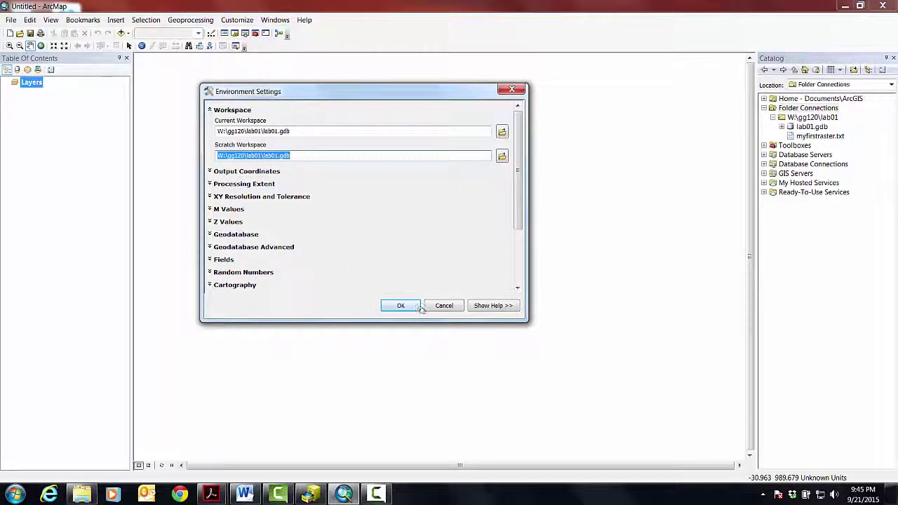
left_click(401, 305)
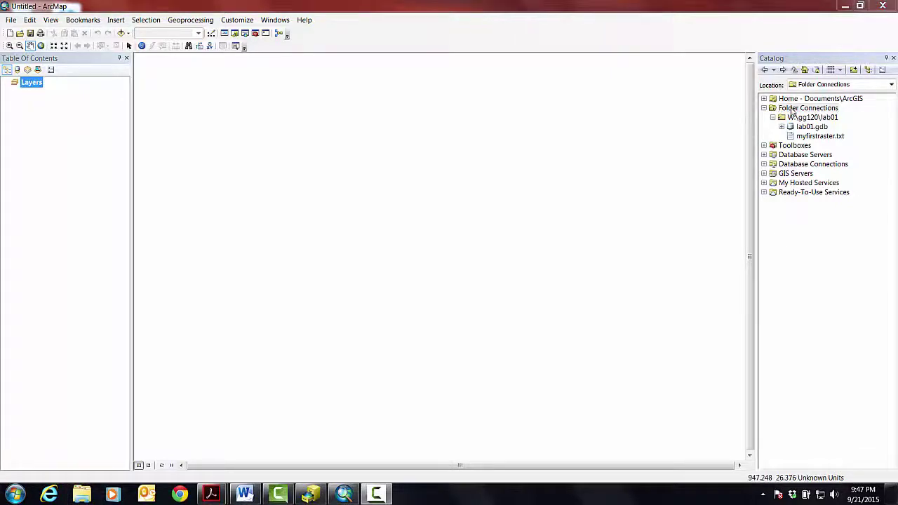
Step: Refresh the lab01 folder connection and drag campus_image.tif from the new lab01 subfolder onto the map
right_click(792, 108)
left_click(824, 129)
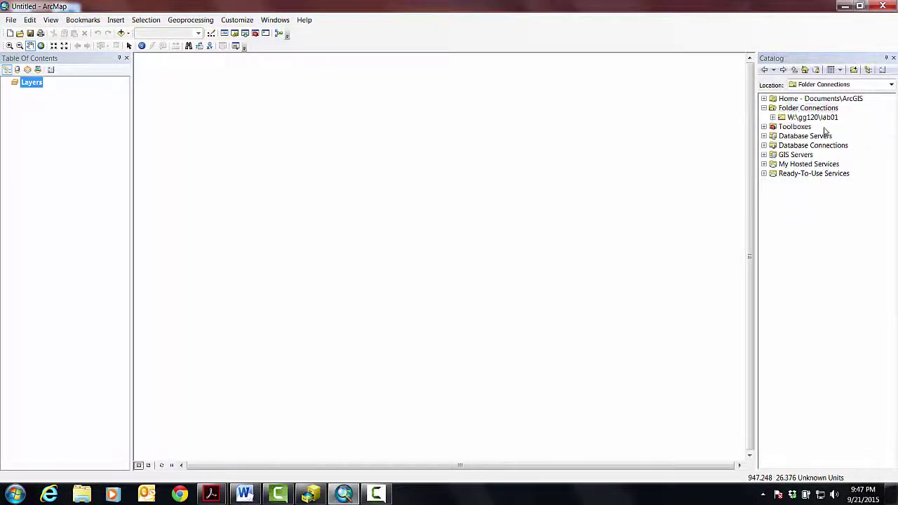
left_click(773, 117)
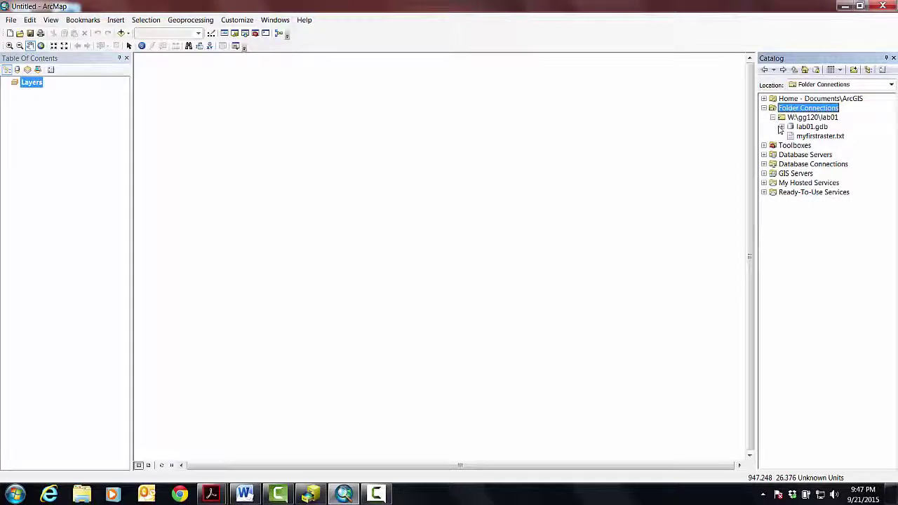
left_click(781, 127)
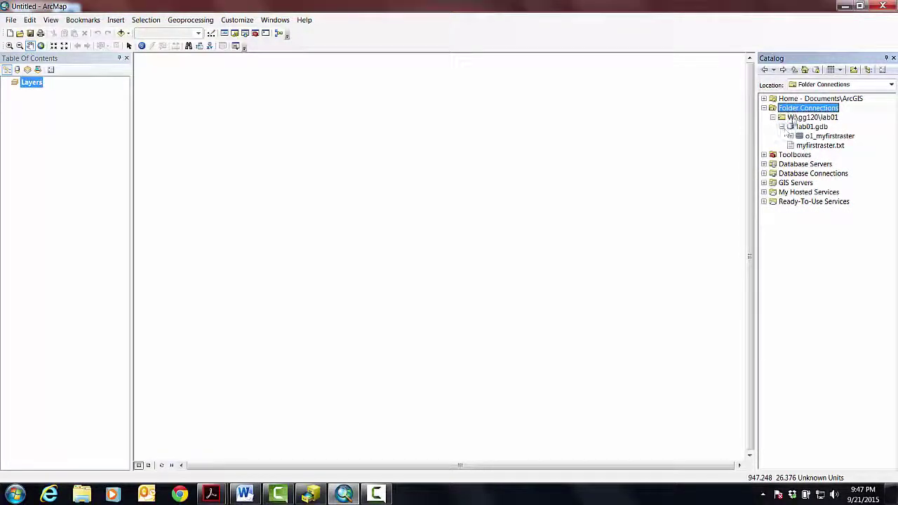
right_click(793, 118)
left_click(817, 172)
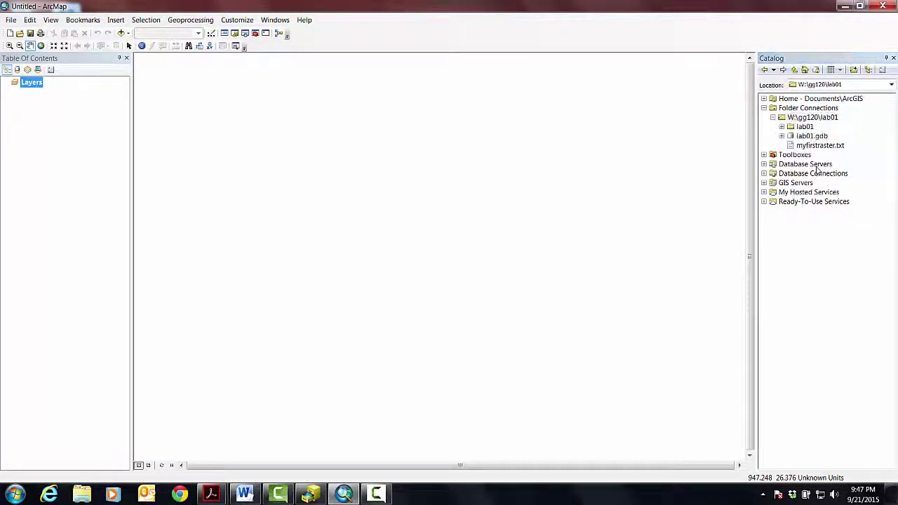
left_click(781, 127)
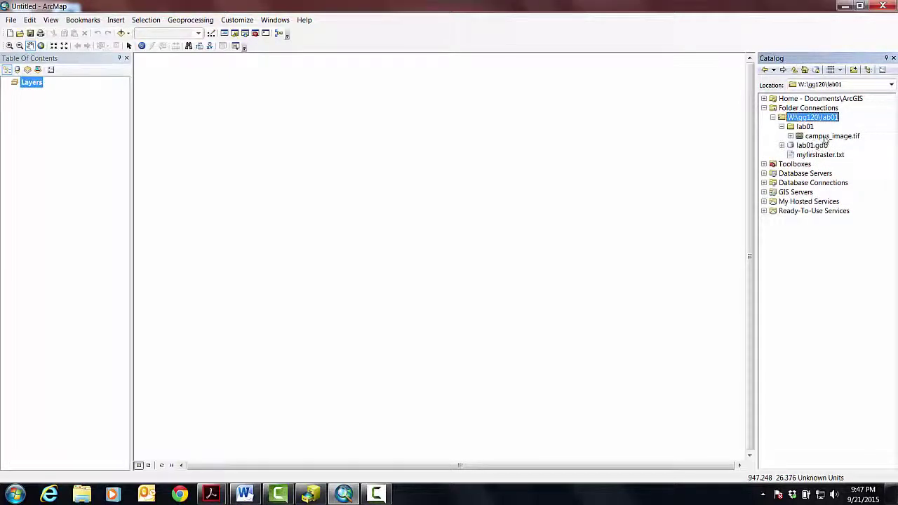
left_click(825, 137)
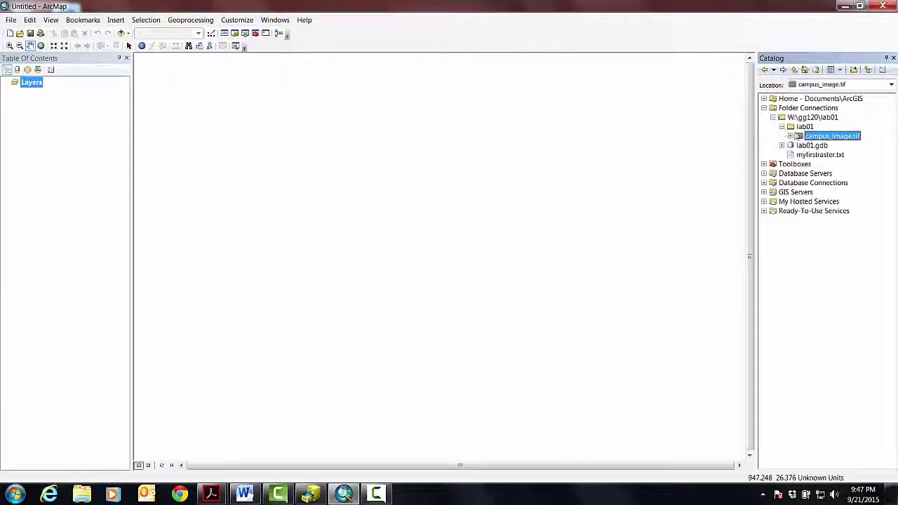
left_click_drag(796, 136, 477, 193)
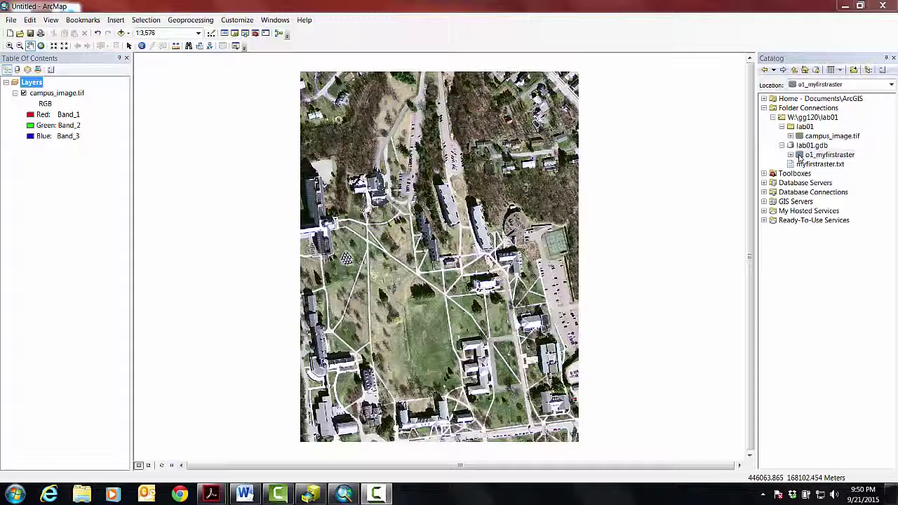
Step: Add o1_myfirstraster from lab01.gdb to the map, dismissing the missing spatial reference warning
left_click(799, 155)
left_click_drag(800, 155, 418, 206)
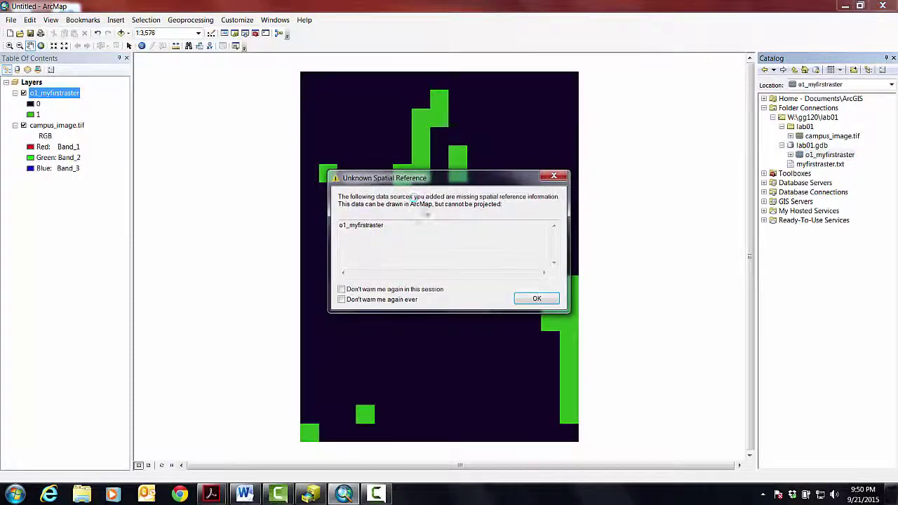
left_click(537, 298)
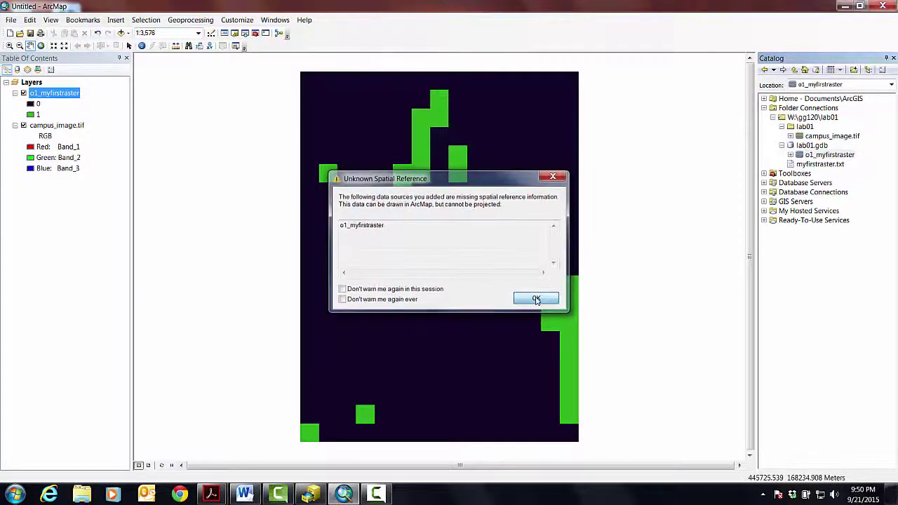
Step: Toggle o1_myfirstraster off and on to compare its cells with the campus photo, ending visible
left_click(24, 94)
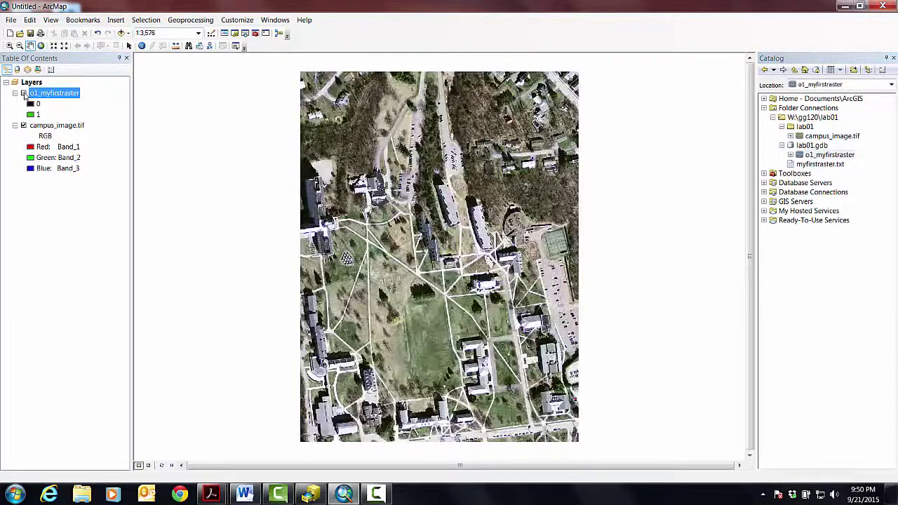
left_click(24, 94)
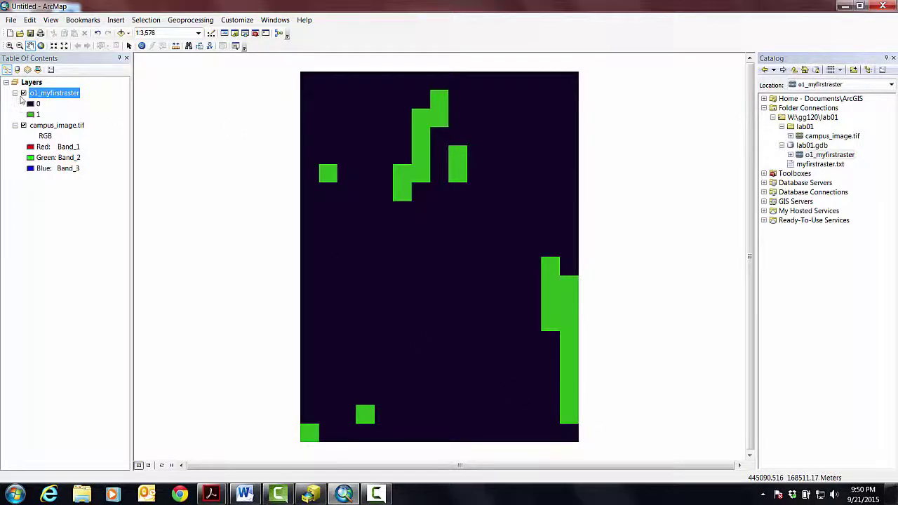
left_click(23, 93)
left_click(23, 94)
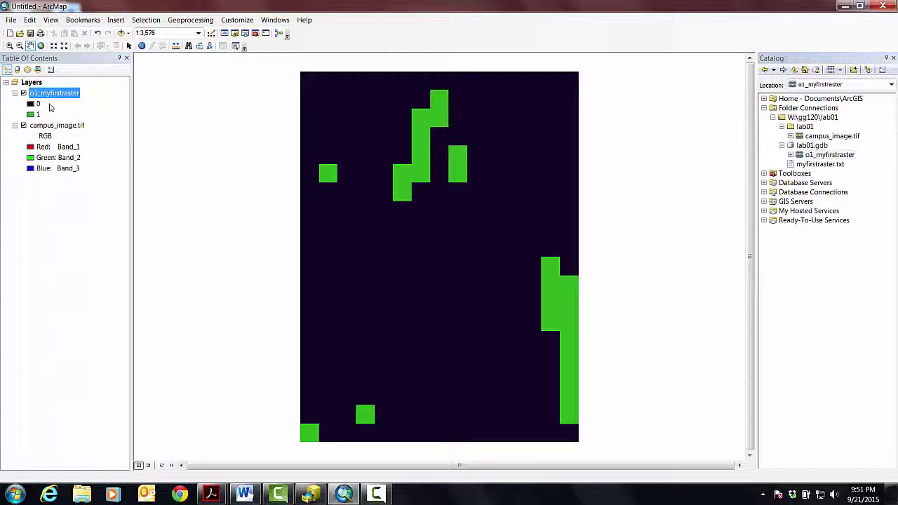
left_click(23, 93)
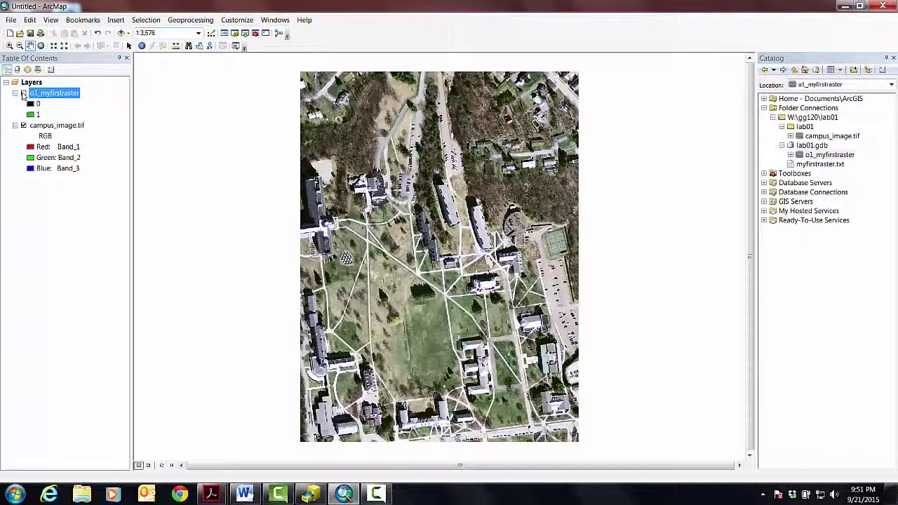
left_click(23, 93)
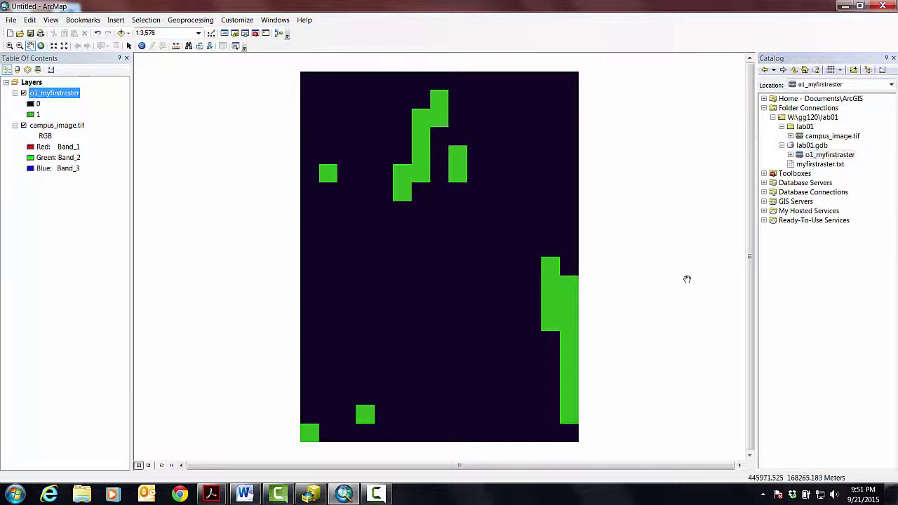
Step: Refresh the lab01 folder in Catalog and expand lab01.gdb to list mysecondraster.txt and o2_parking_zones
left_click(377, 494)
left_click(852, 452)
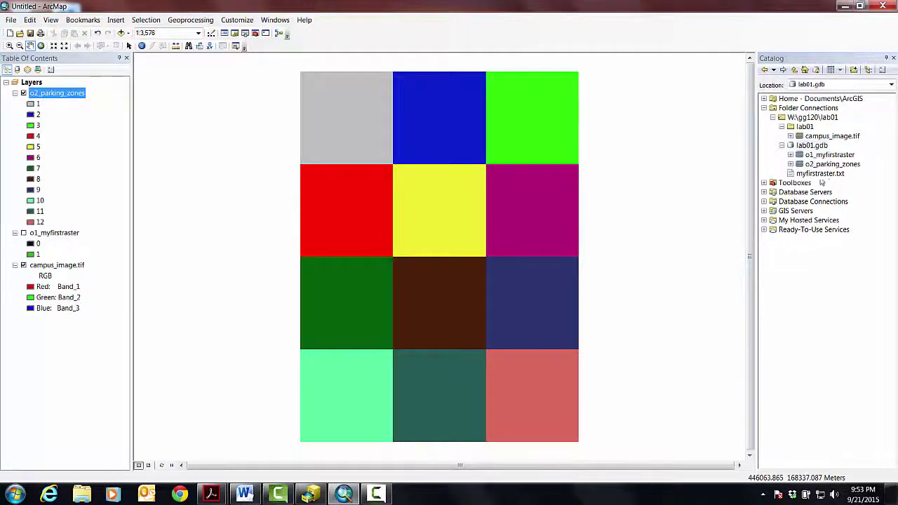
left_click(808, 118)
right_click(809, 118)
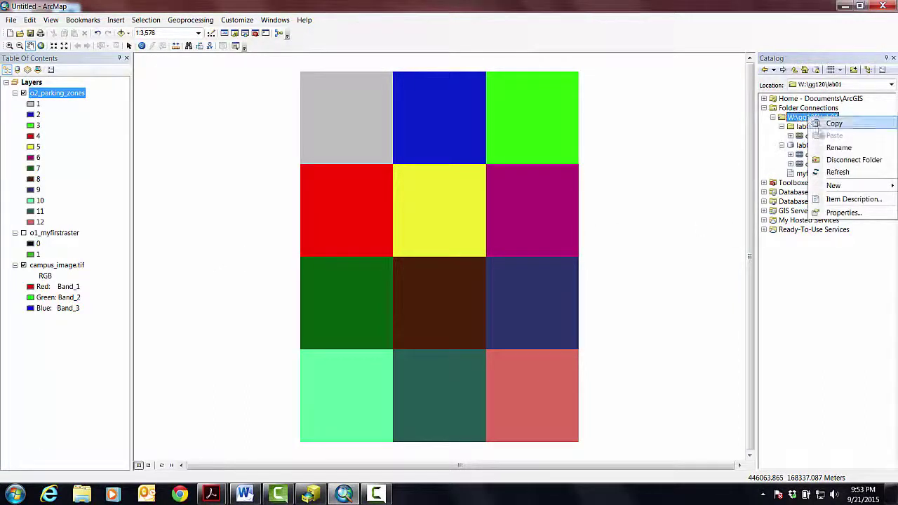
left_click(837, 171)
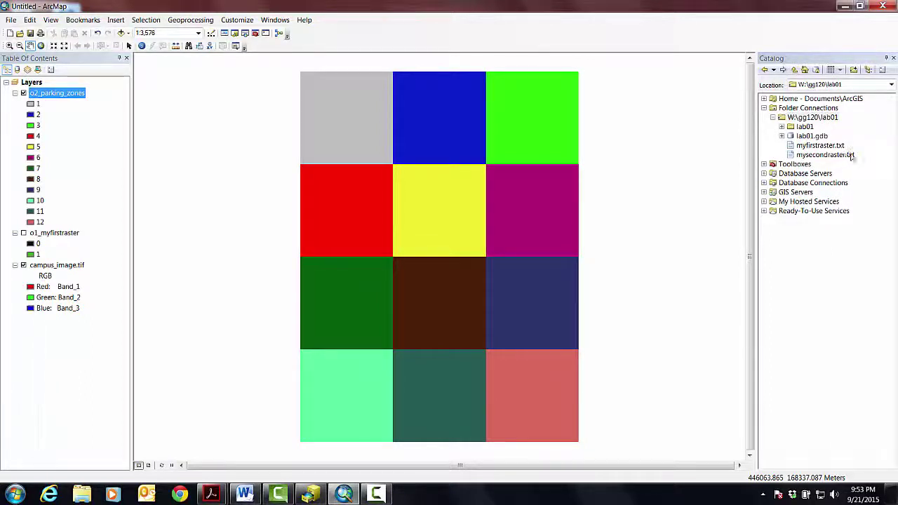
left_click(781, 136)
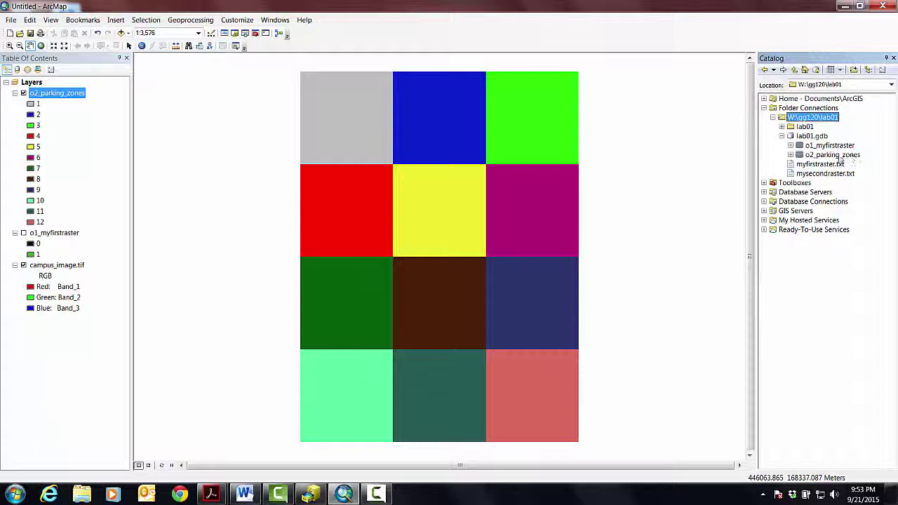
left_click(245, 35)
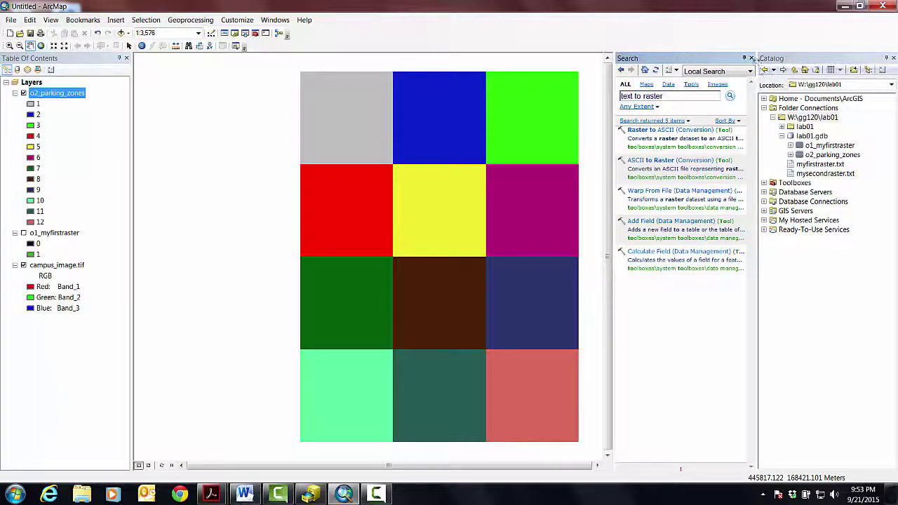
left_click(751, 58)
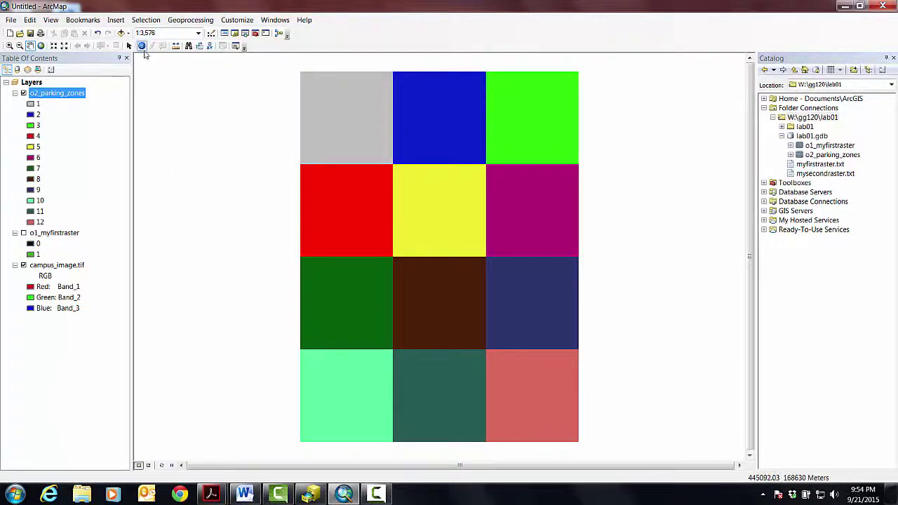
Step: Identify the zones: grey reads 1, salmon 12 and dark green 7, each covering 25 cells
left_click(141, 47)
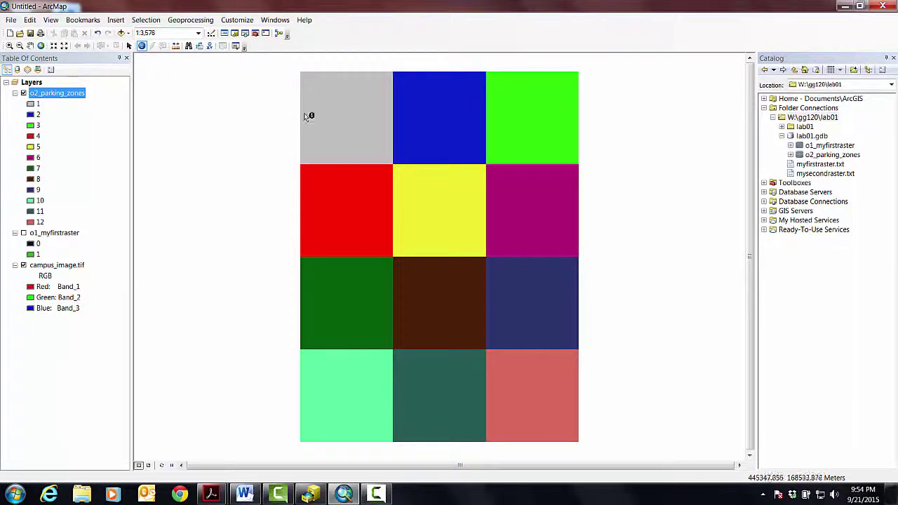
left_click(325, 121)
left_click(332, 143)
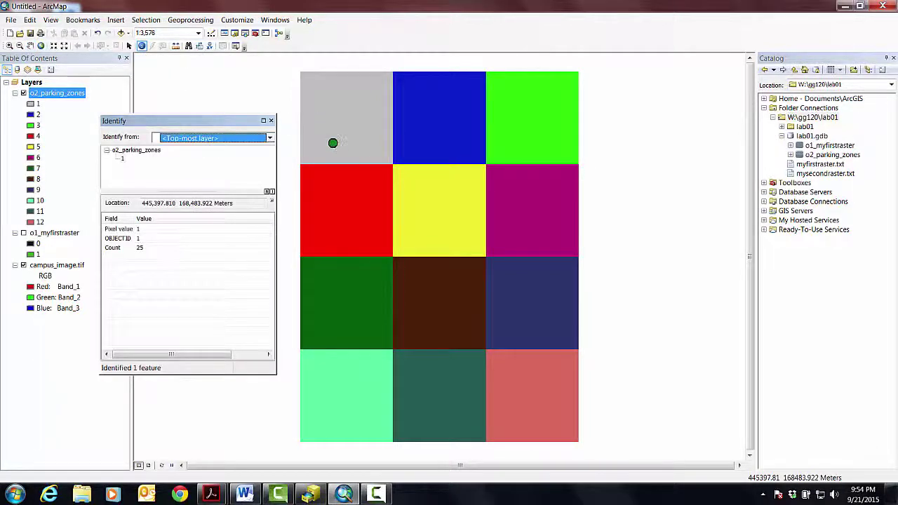
left_click(365, 158)
left_click(369, 110)
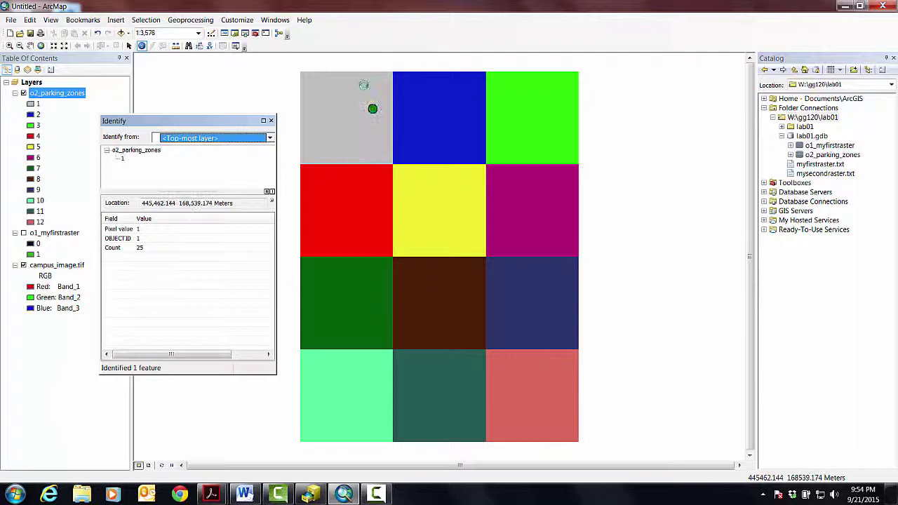
left_click(332, 85)
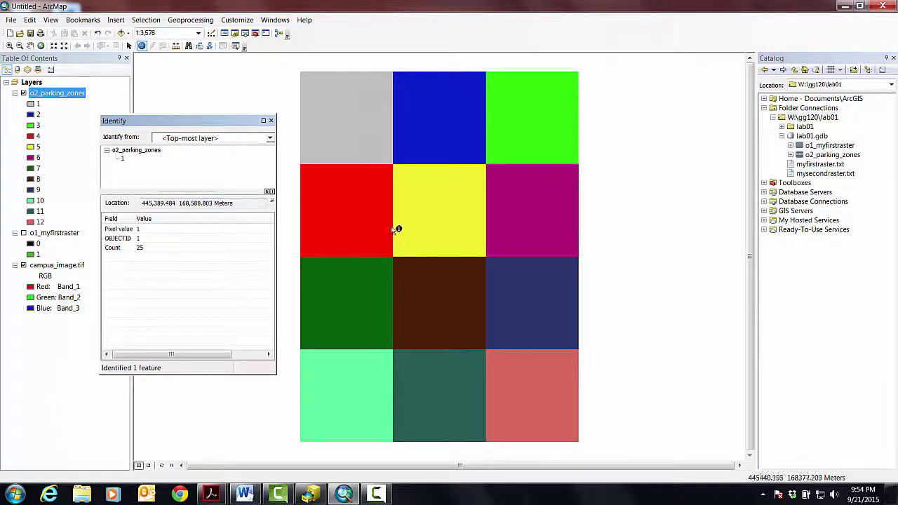
left_click(532, 385)
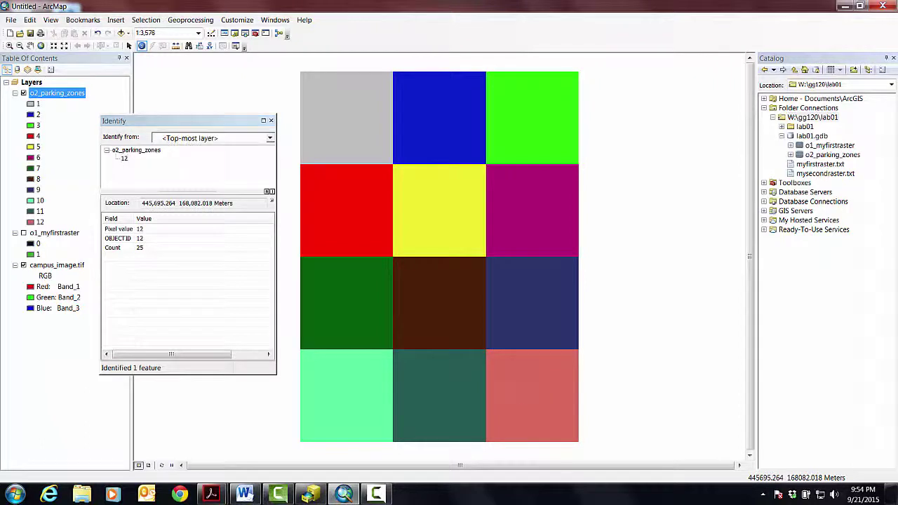
left_click(515, 410)
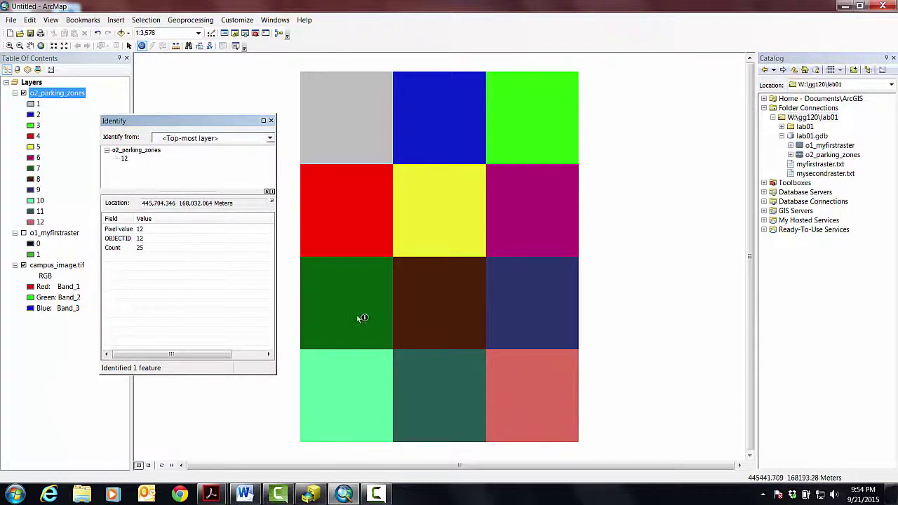
left_click(342, 301)
left_click(365, 298)
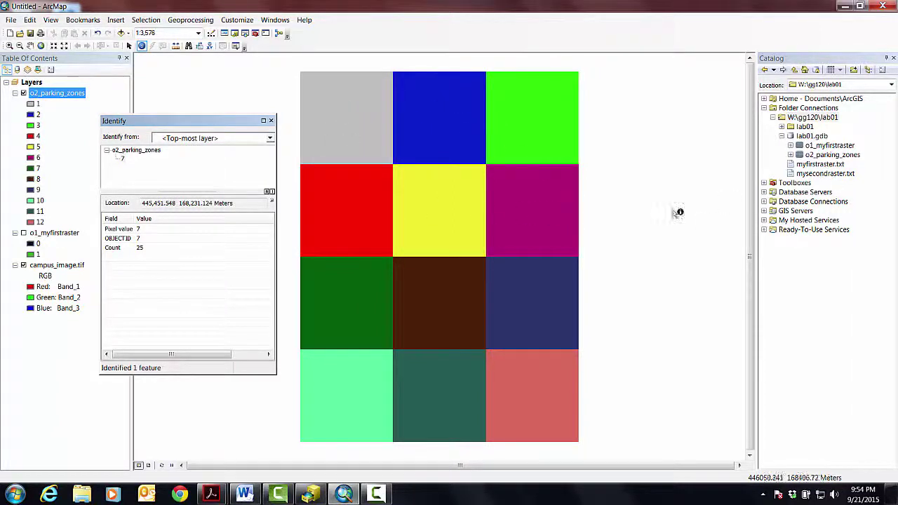
left_click(271, 122)
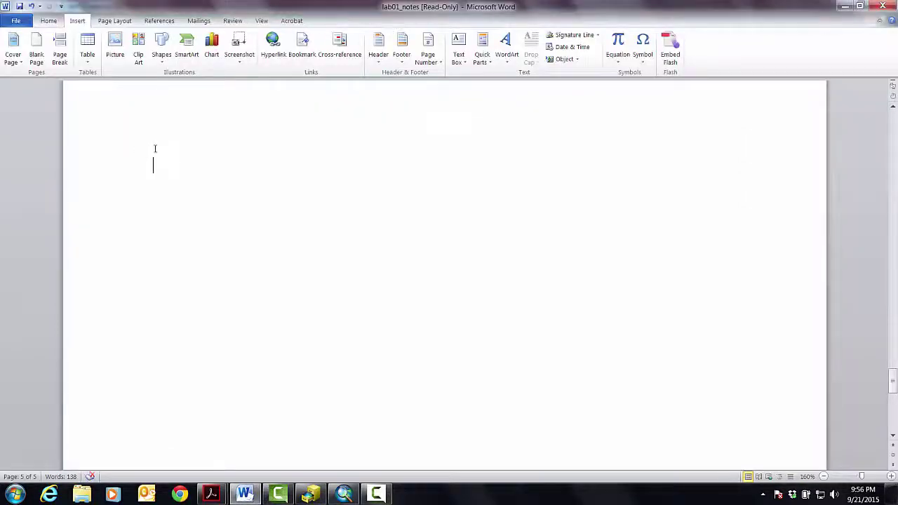
Step: Type 'Hit pause and try to make the raster I just showed you.' on page five of lab01_notes
type("Hit pause and try t")
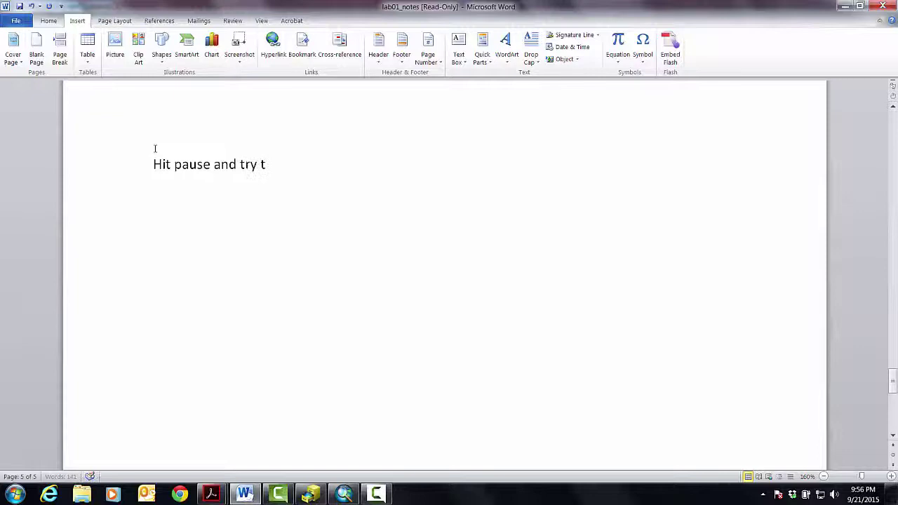
type("o  make the raste")
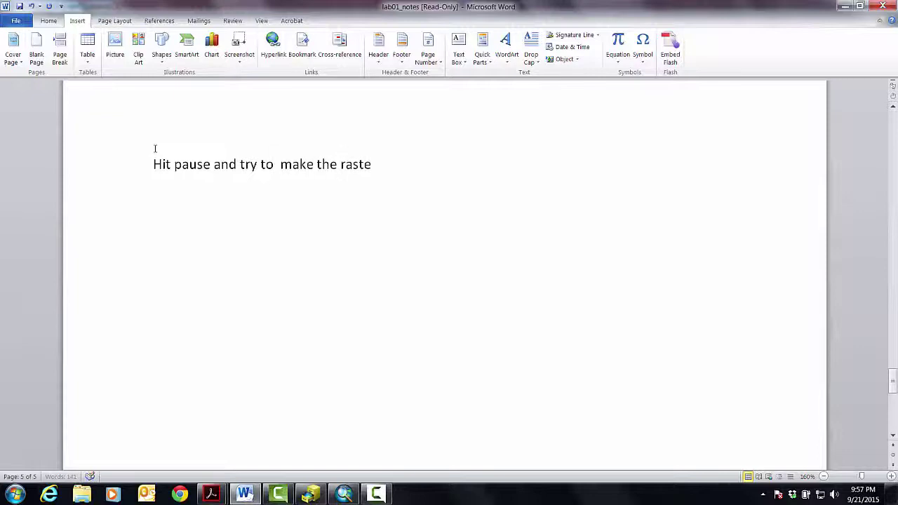
type("r l just showed you. ")
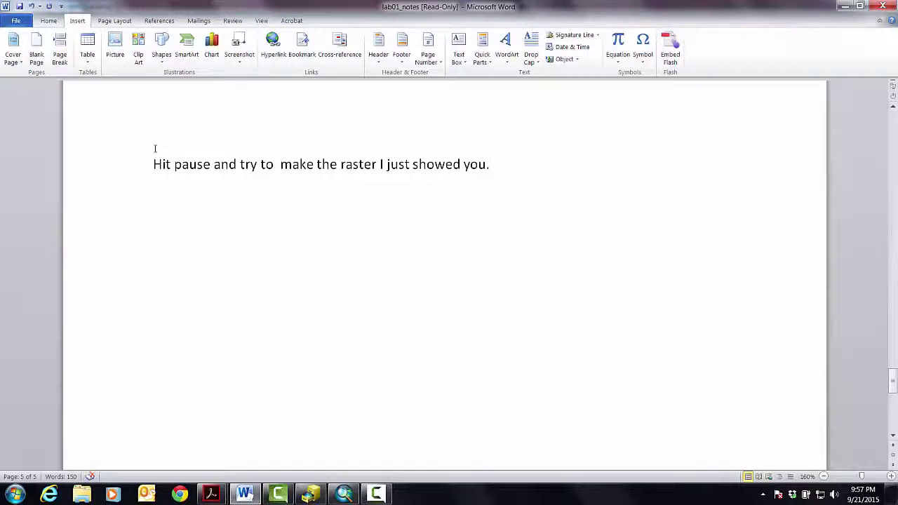
type("Please.")
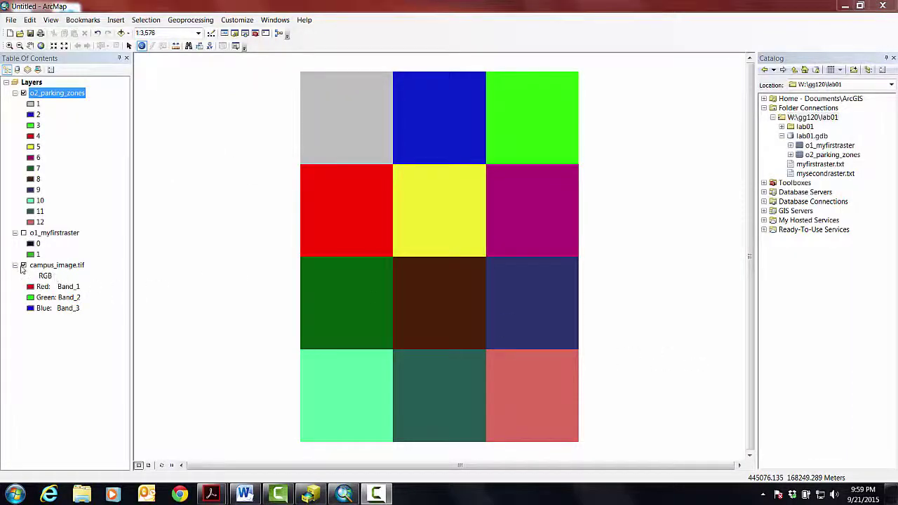
Step: Hide and collapse campus_image.tif, and show o1_myfirstraster beneath the visible o2_parking_zones layer
left_click(23, 265)
left_click(15, 265)
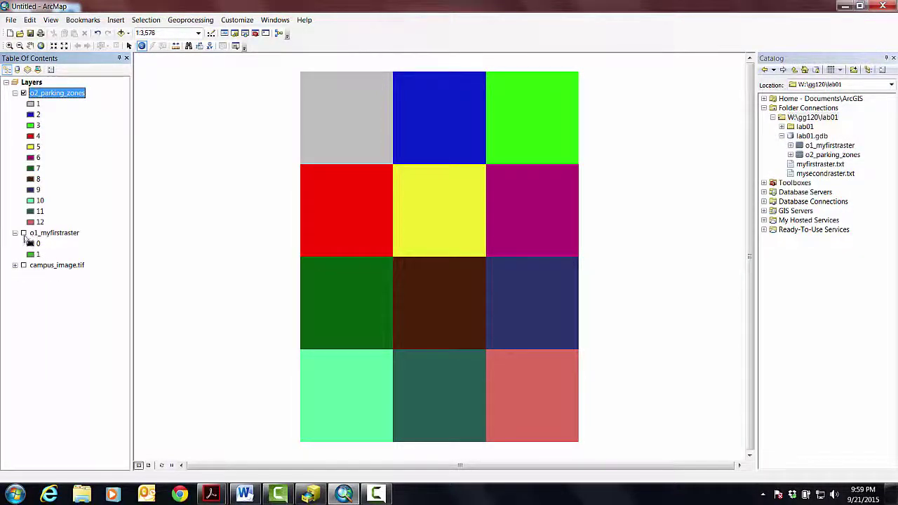
left_click(23, 233)
left_click(23, 93)
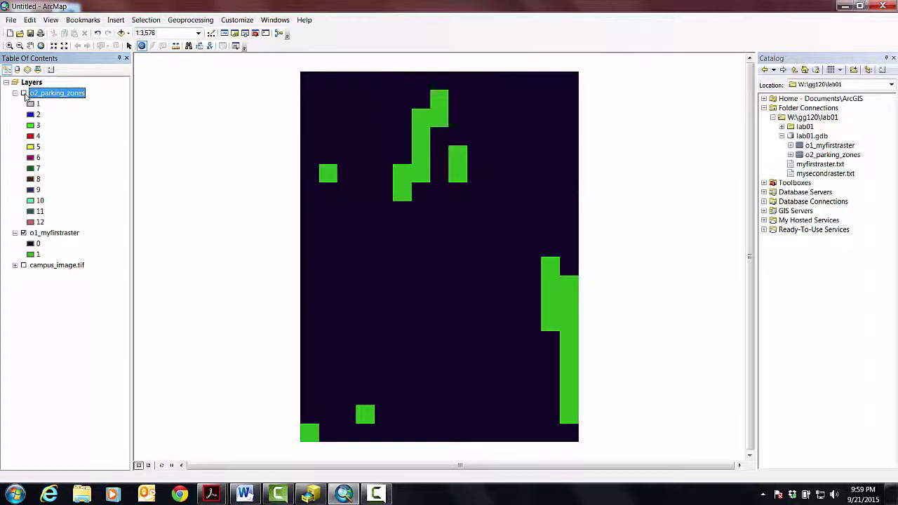
left_click(23, 94)
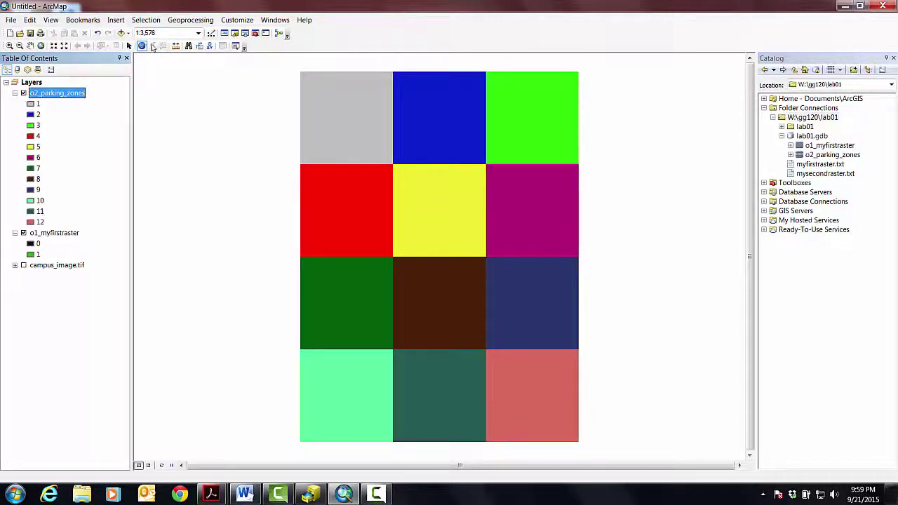
left_click(142, 46)
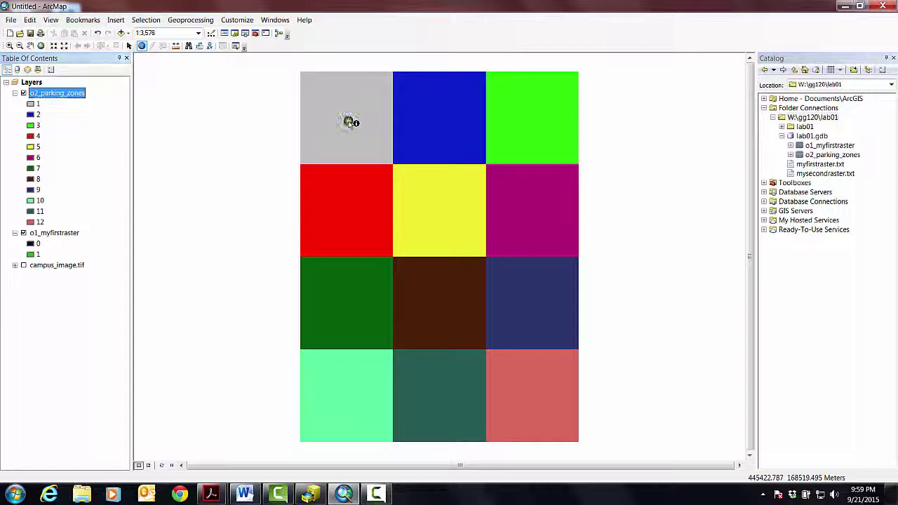
Step: Set Identify from to <Visible layers> so the grey zone returns zone 1 and parking value 0
left_click(270, 139)
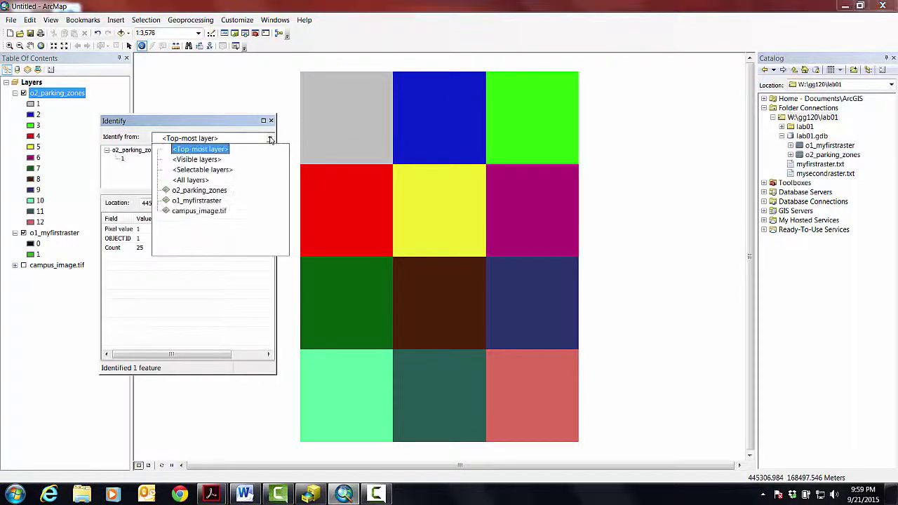
left_click(204, 160)
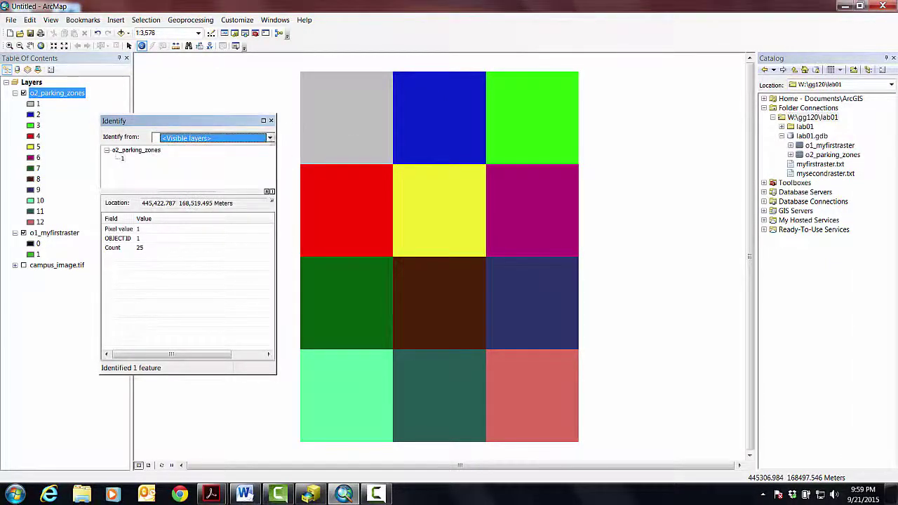
left_click(337, 101)
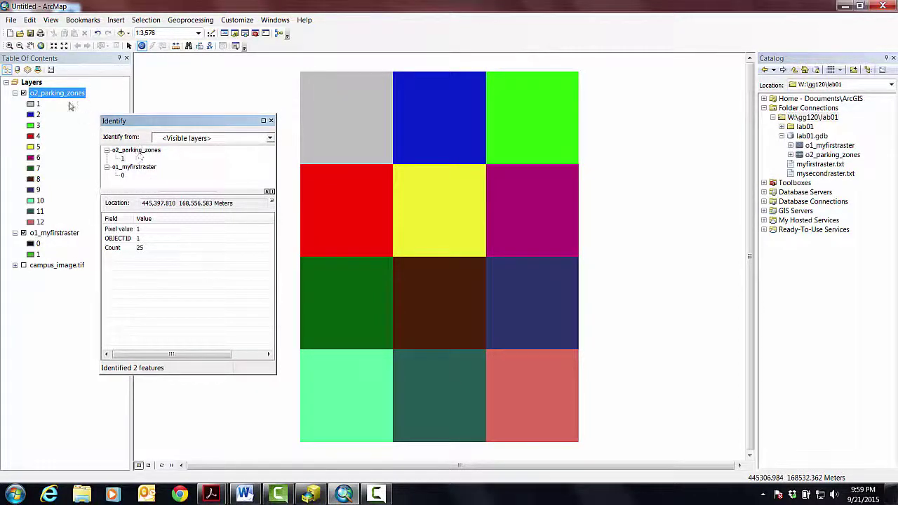
left_click(306, 82)
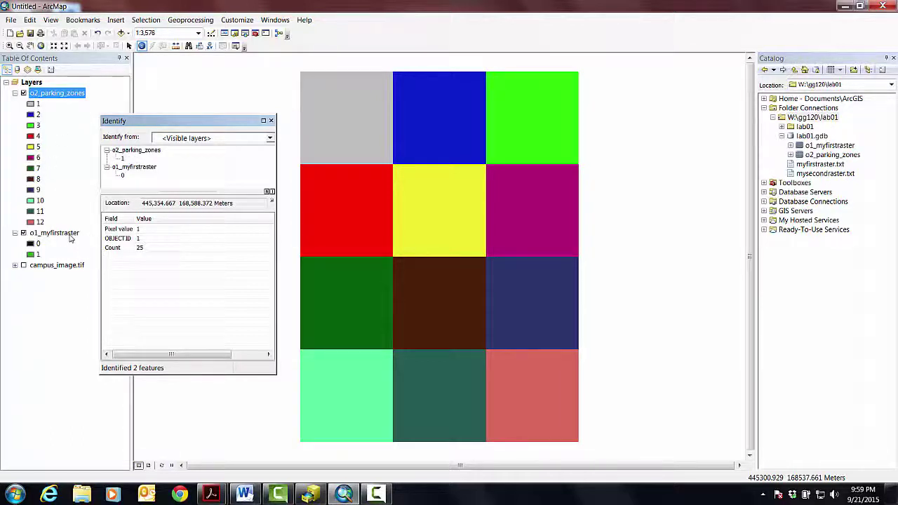
Step: Move o1_myfirstraster above o2_parking_zones in the table of contents
left_click_drag(68, 238, 63, 86)
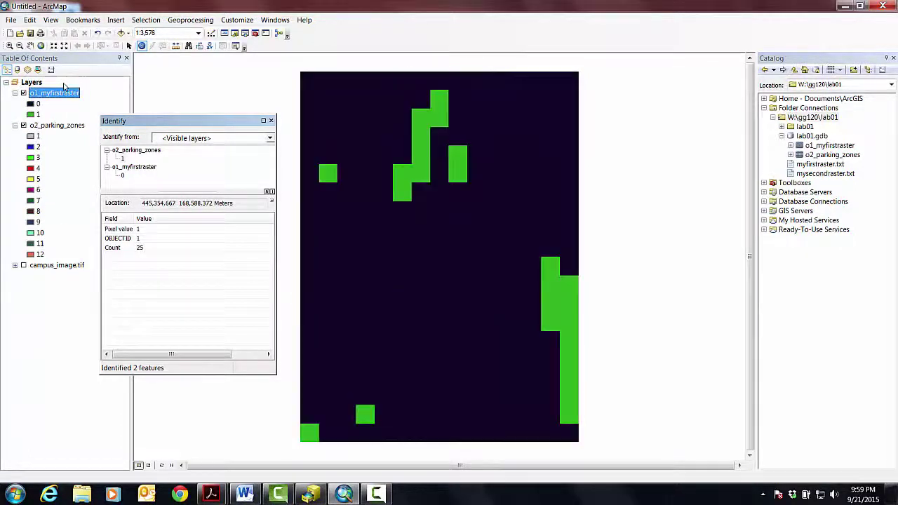
left_click(23, 93)
left_click(23, 94)
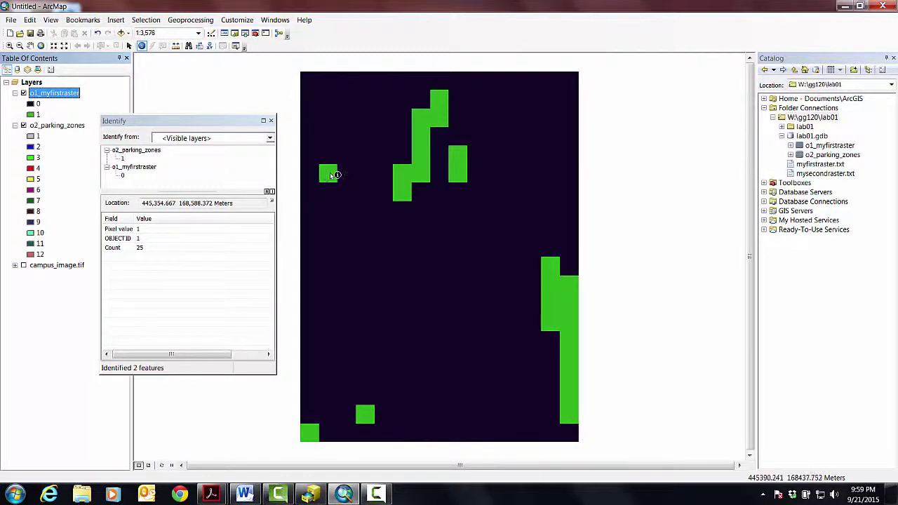
Step: Identify green parking cells and toggle the parking raster to compare; one is value 1 in zone 5
left_click(332, 175)
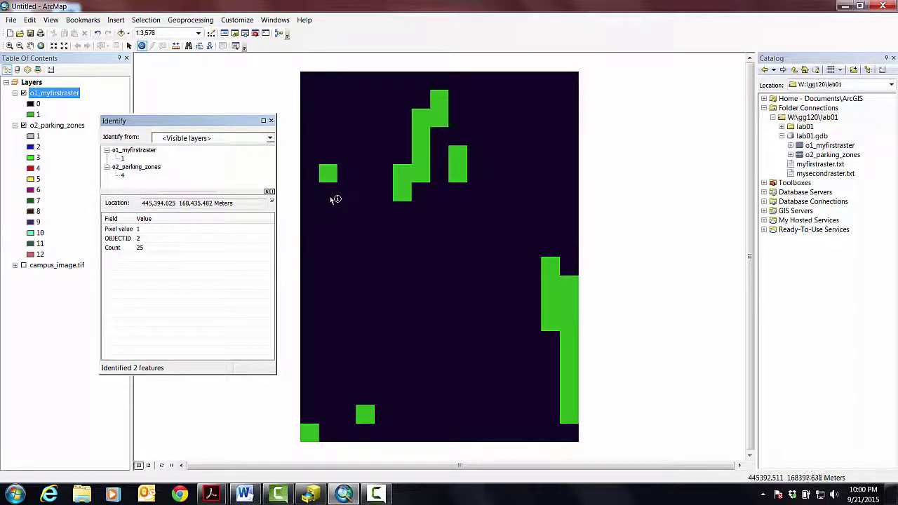
left_click(23, 94)
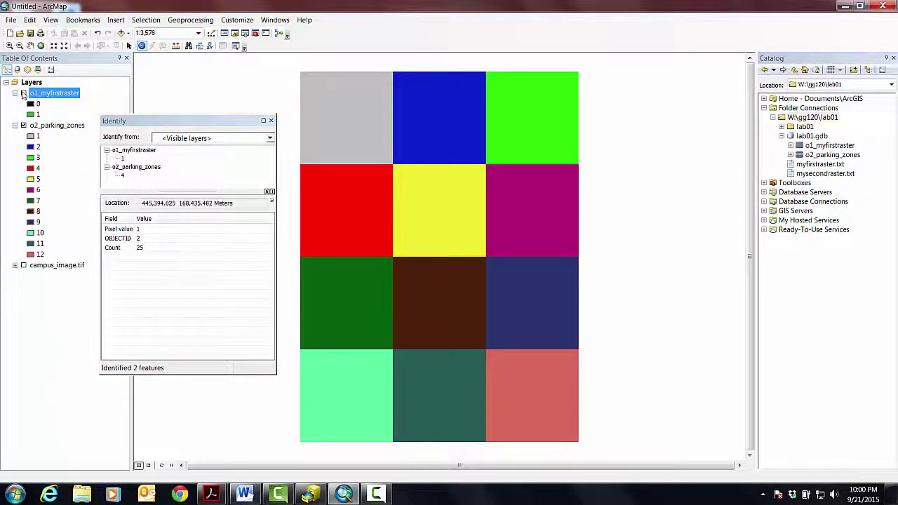
left_click(23, 94)
left_click(23, 94)
left_click(23, 93)
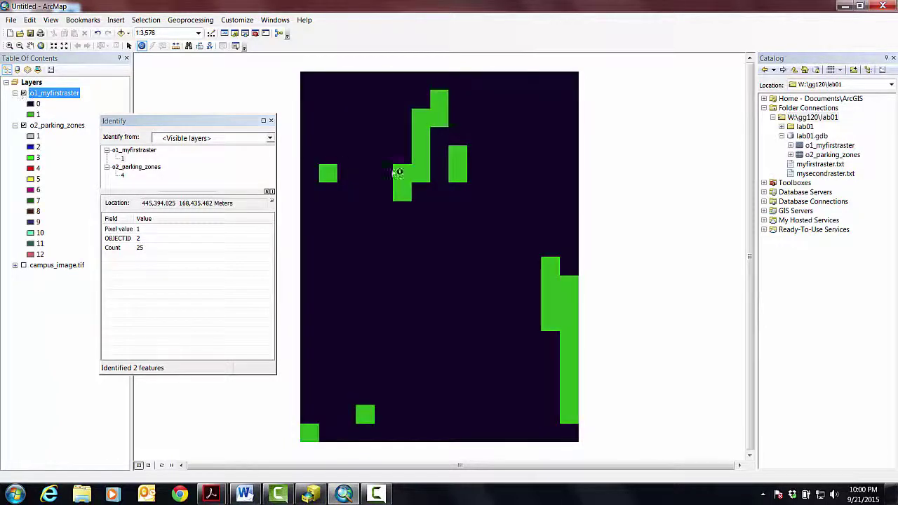
left_click(423, 156)
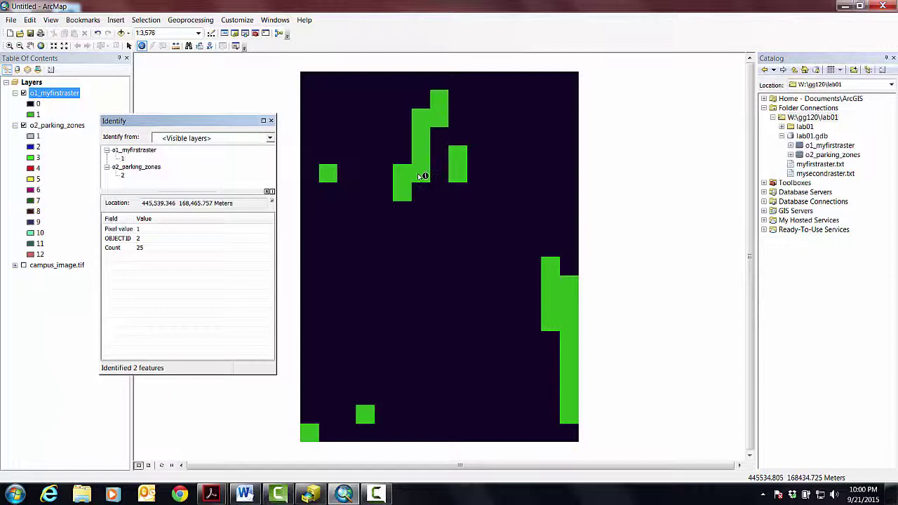
left_click(418, 174)
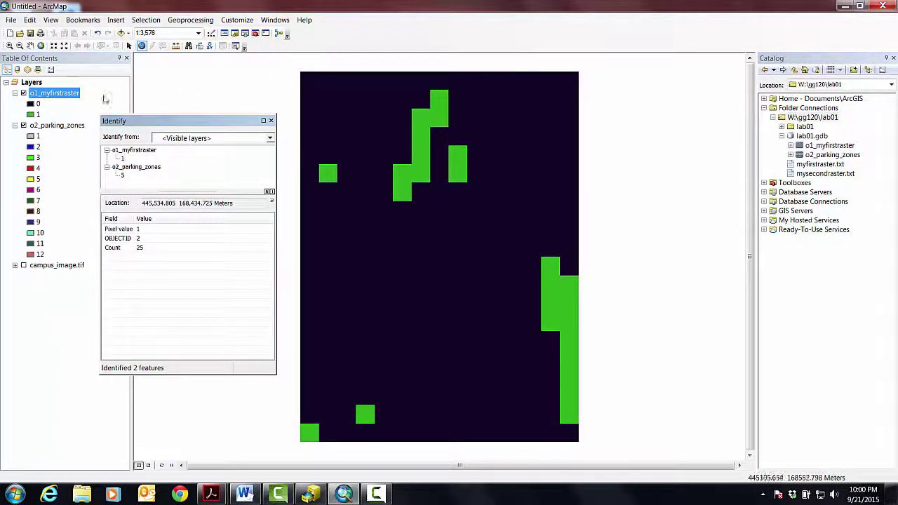
left_click(23, 93)
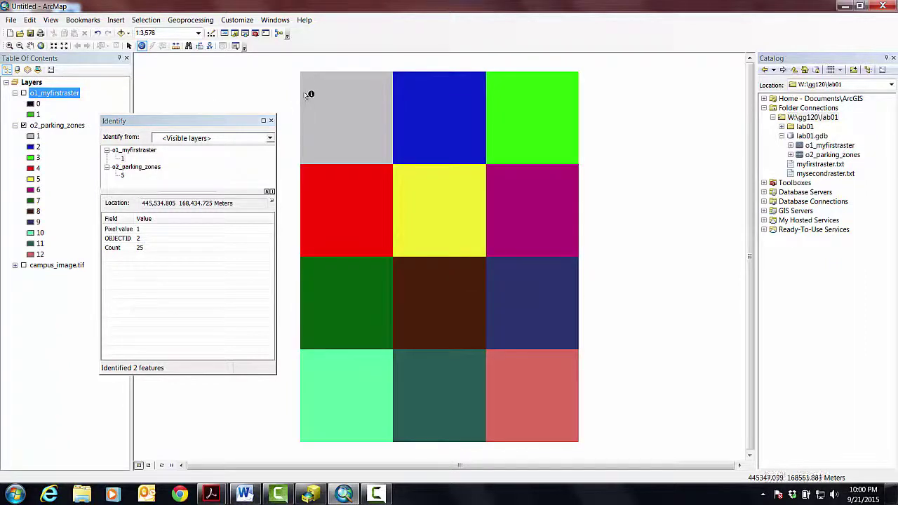
left_click(23, 94)
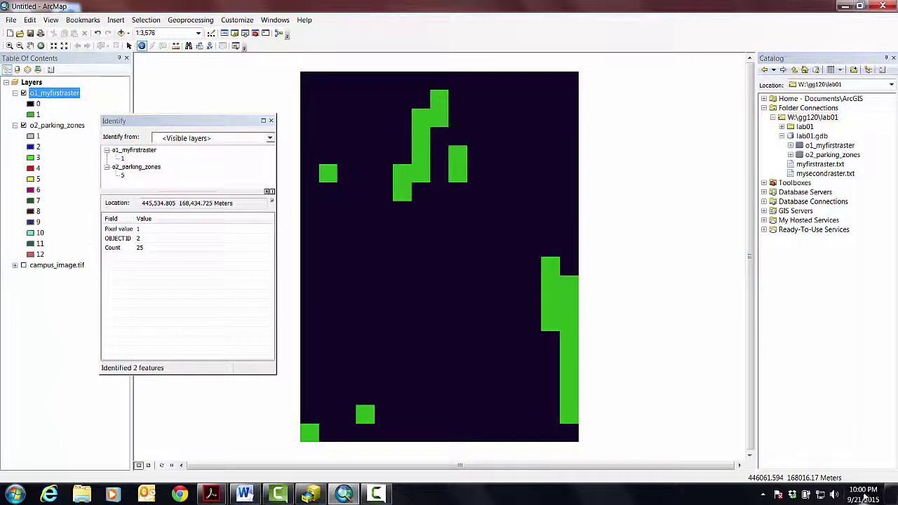
Step: Search for 'raster calculator' to list 38 tools, including the Spatial Analyst Raster Calculator
left_click(270, 121)
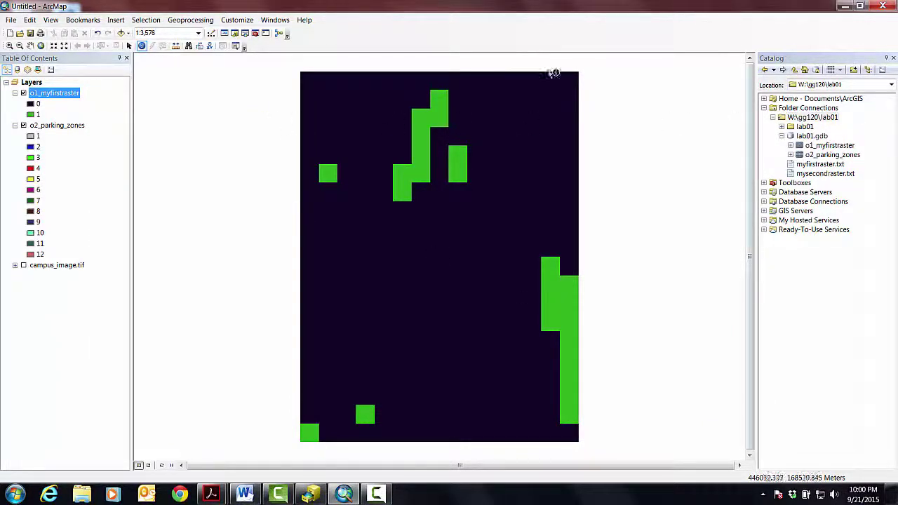
left_click(245, 34)
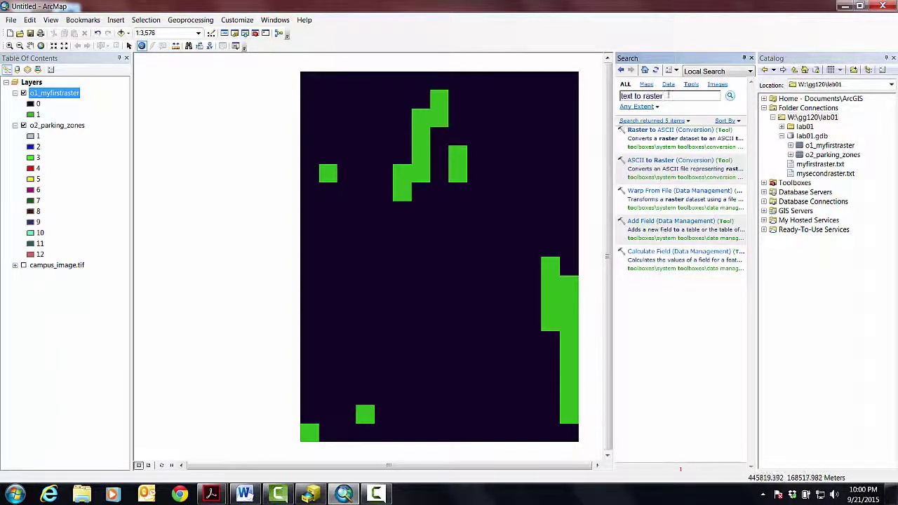
type("ra")
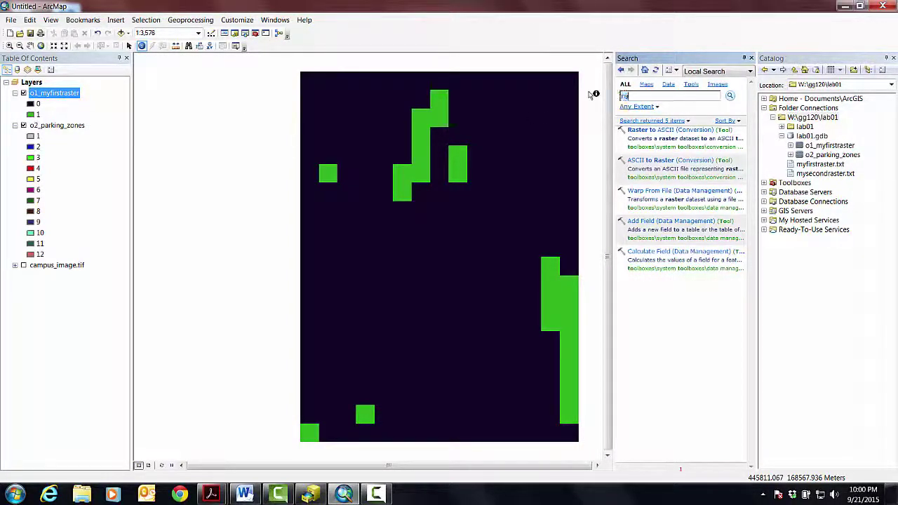
type("ster calculator")
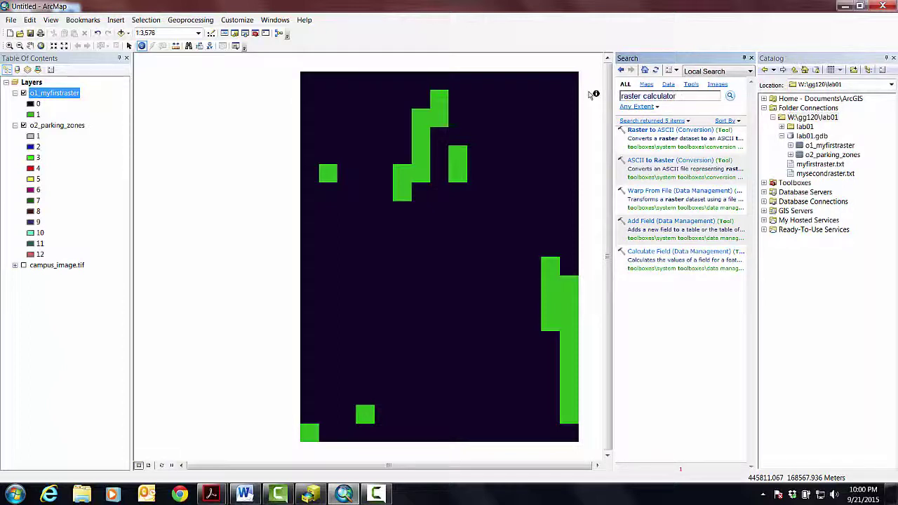
key("Return")
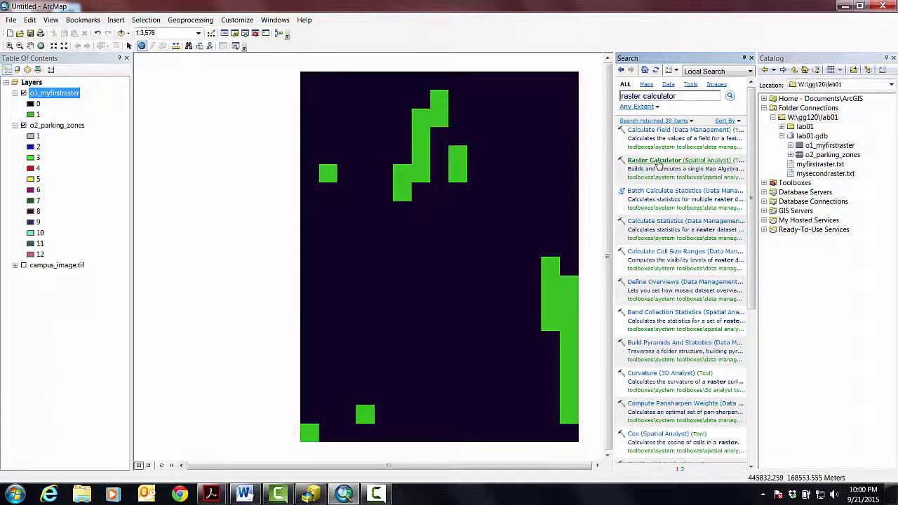
left_click(387, 495)
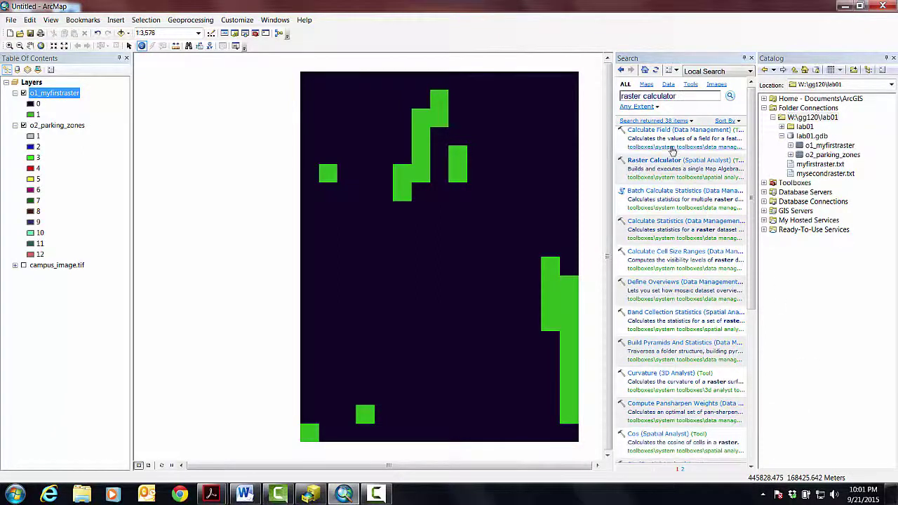
left_click(653, 161)
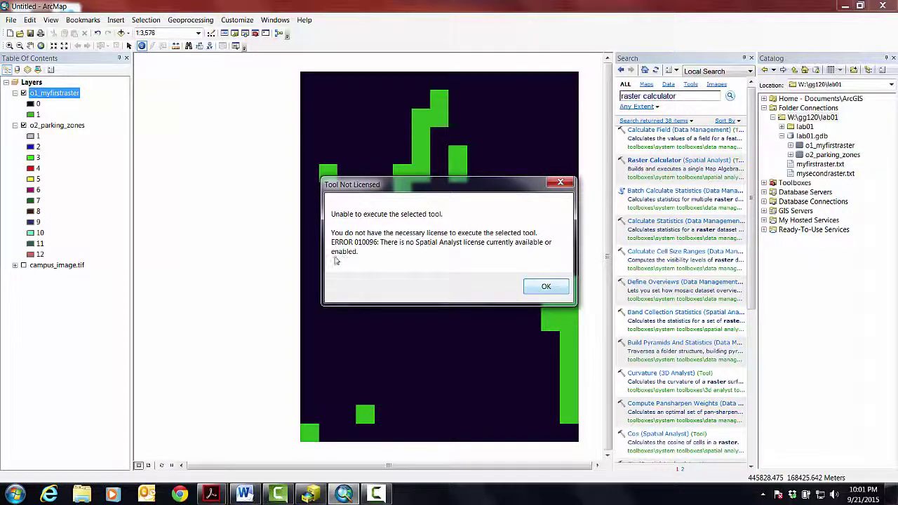
left_click(542, 286)
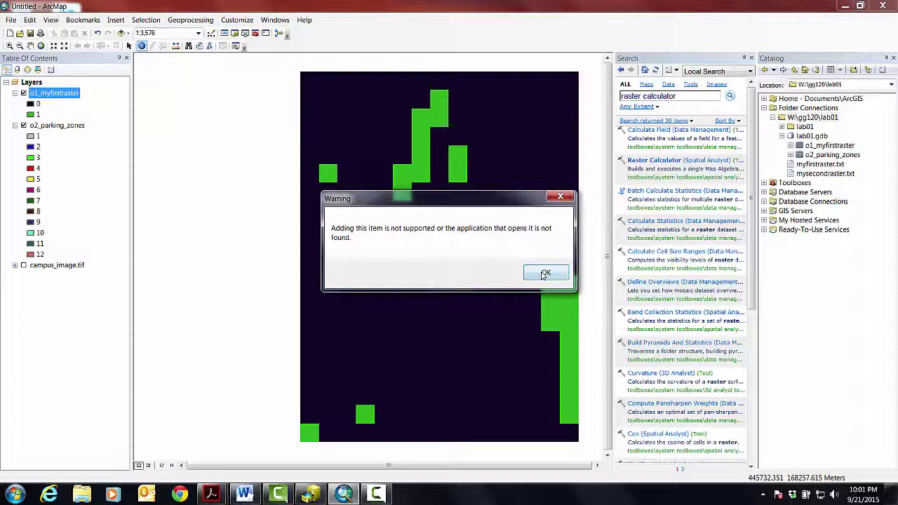
left_click(545, 274)
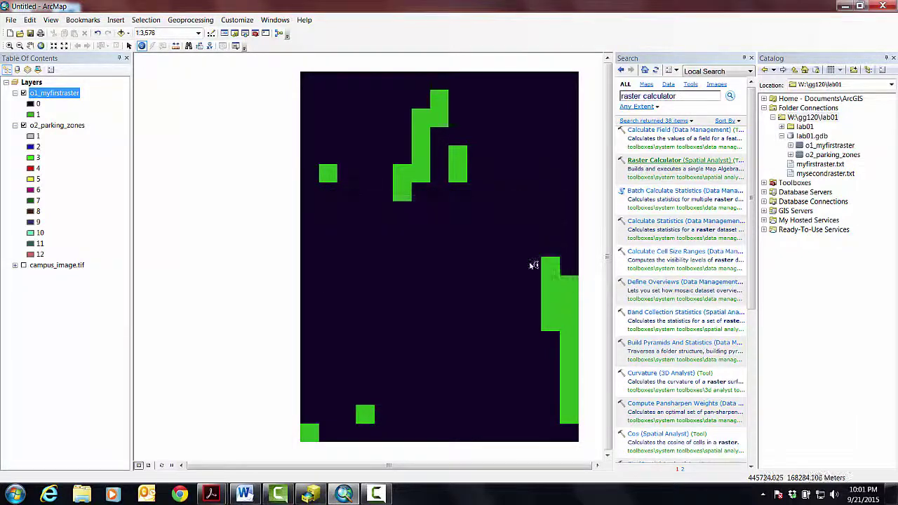
Step: Tick Spatial Analyst in the Customize > Extensions dialog and close it
left_click(234, 21)
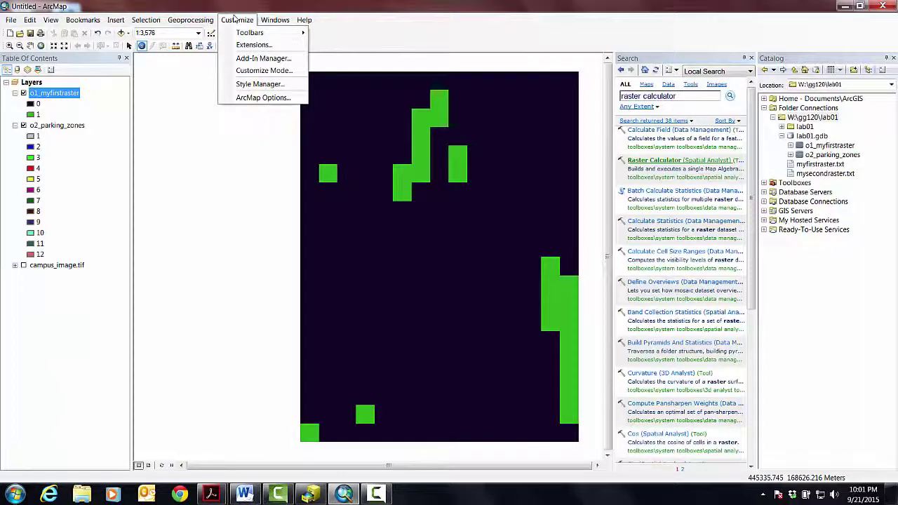
left_click(243, 44)
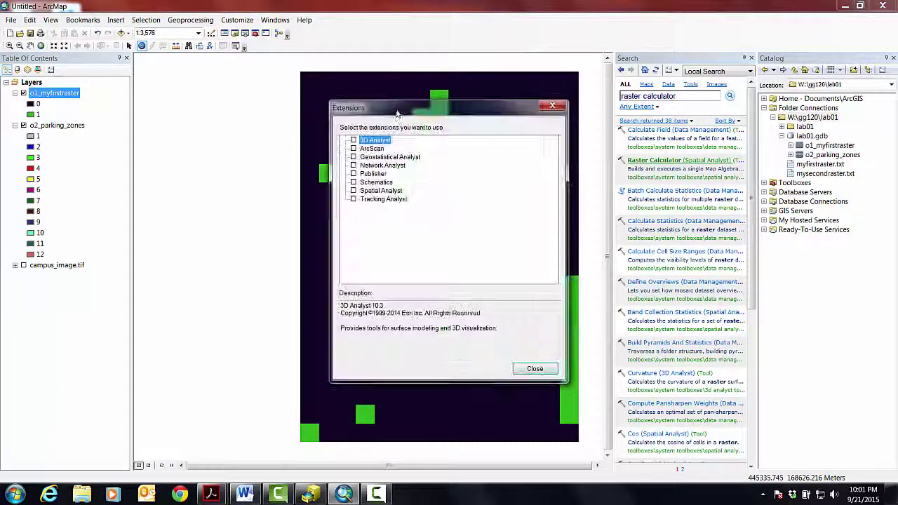
left_click_drag(400, 109, 228, 108)
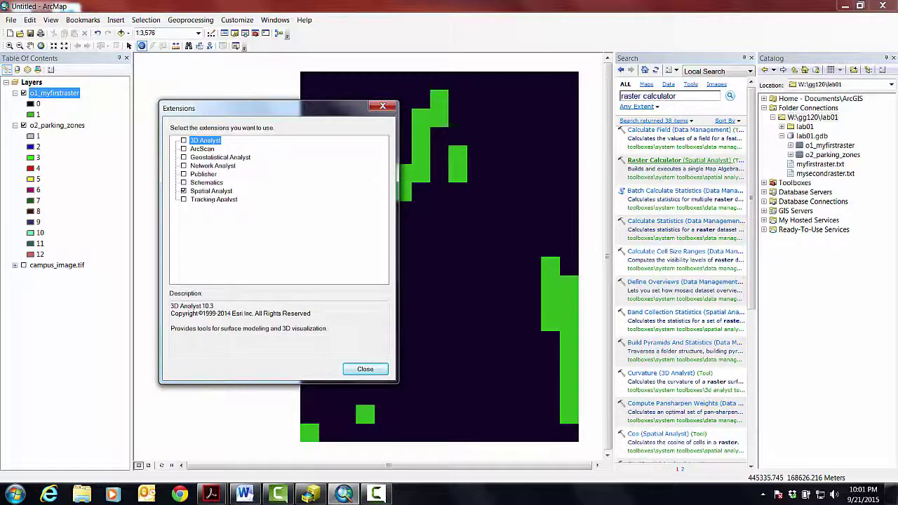
left_click(365, 368)
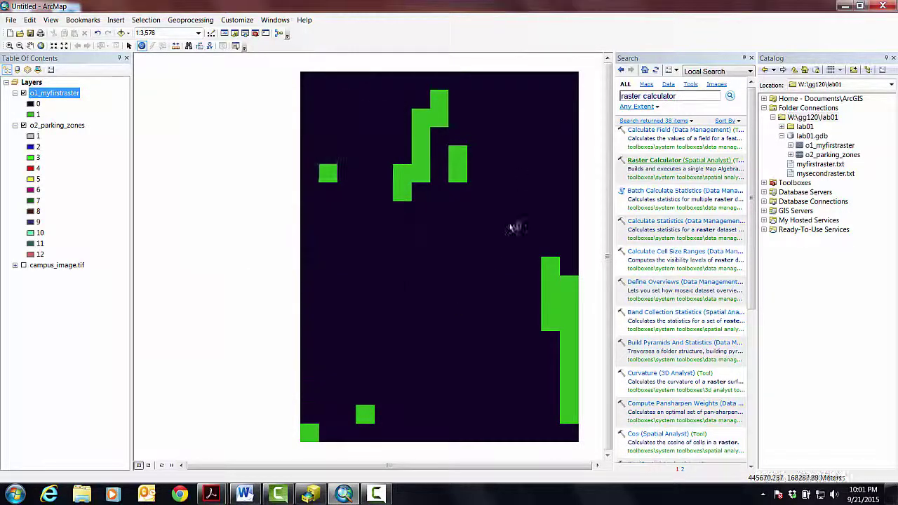
Step: Open ArcToolbox beside the map, then expand and collapse Spatial Analyst Tools
left_click(255, 33)
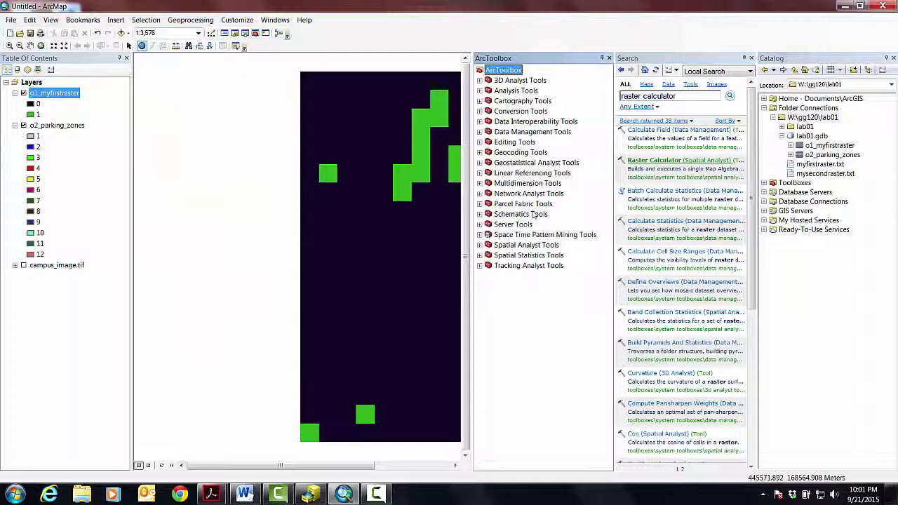
left_click(479, 245)
scroll(527, 286, "down", 1)
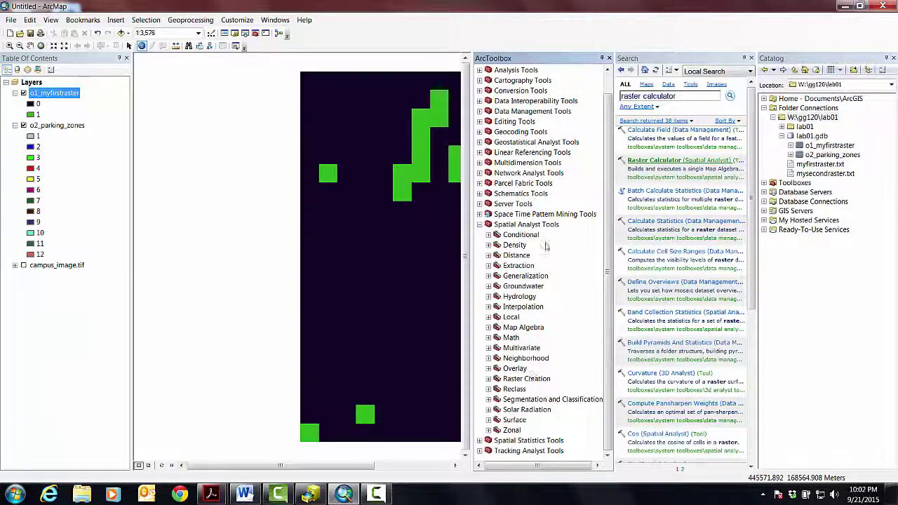
left_click(479, 224)
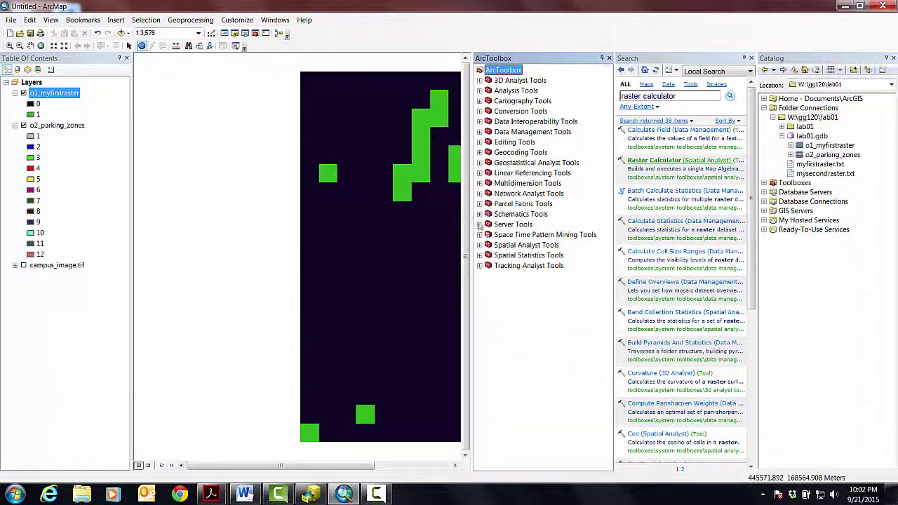
Step: Close ArcToolbox and confirm Spatial Analyst is ticked under Customize > Extensions
left_click(607, 58)
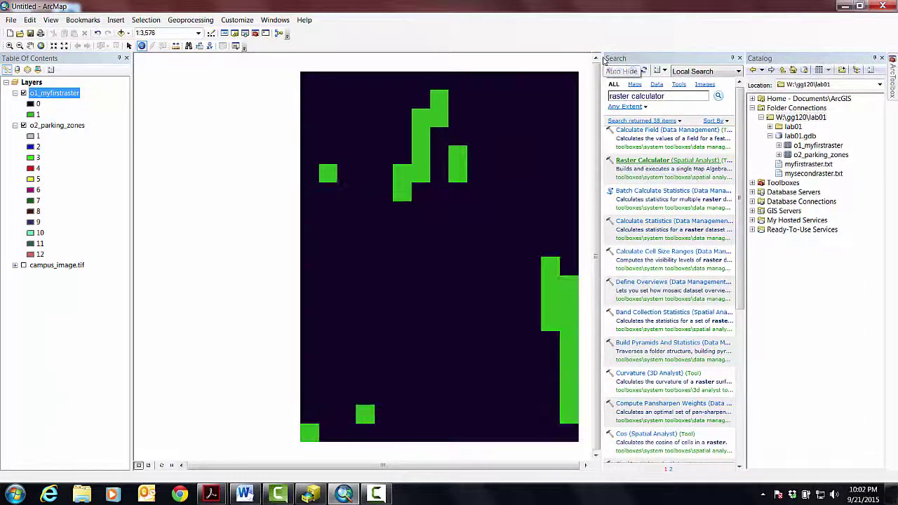
left_click(244, 24)
left_click(247, 44)
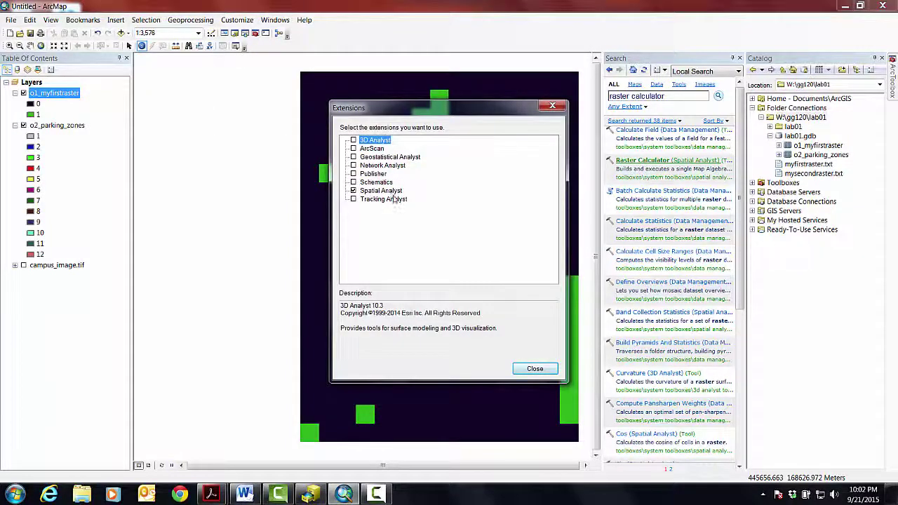
left_click(534, 369)
Step: In Raster Calculator, enter "o1_myfirstraster" * "o2_parking_zones" and browse for the output location in lab01.gdb
double_click(656, 161)
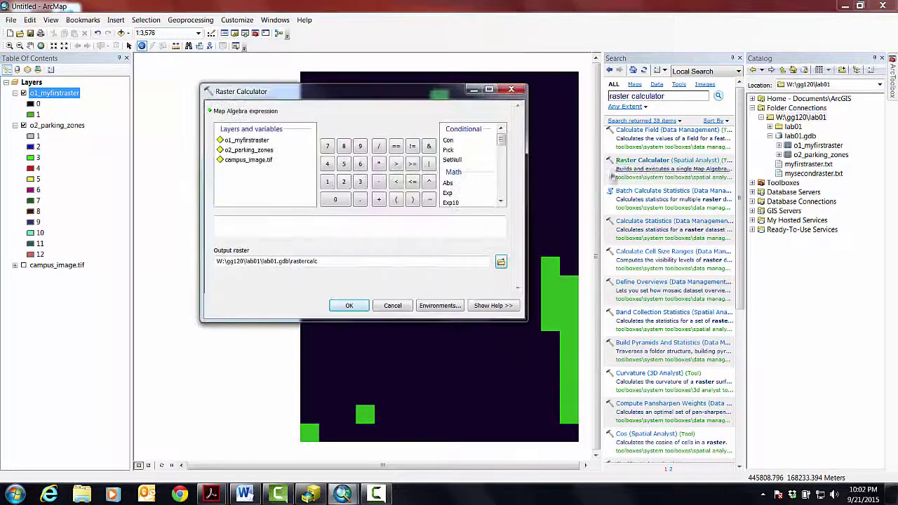
left_click_drag(317, 96, 669, 106)
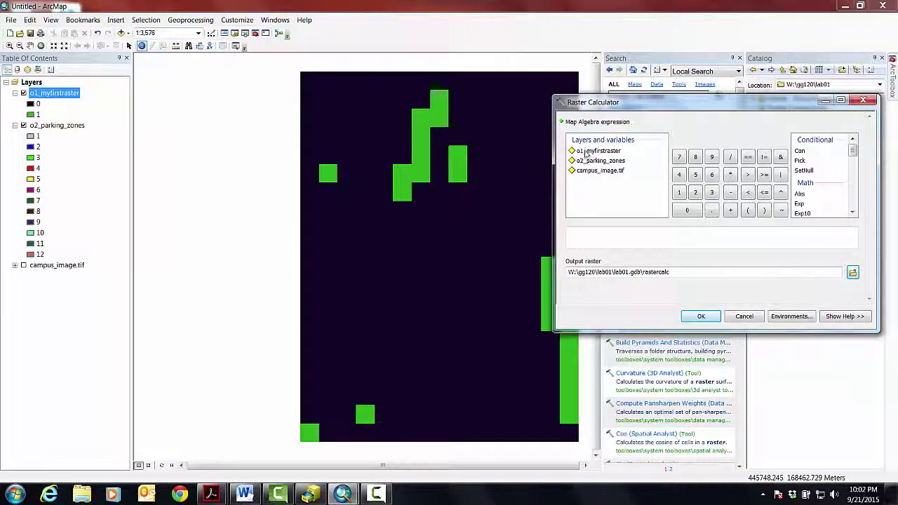
double_click(586, 151)
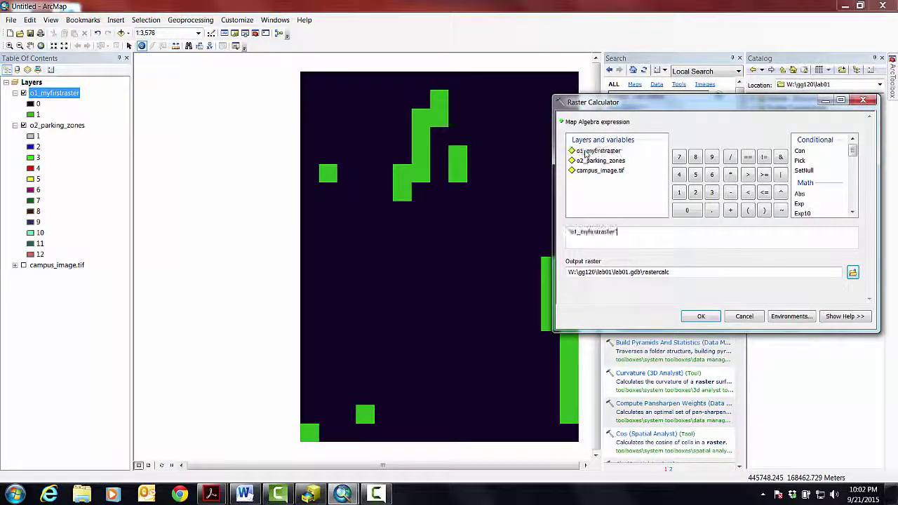
left_click(729, 174)
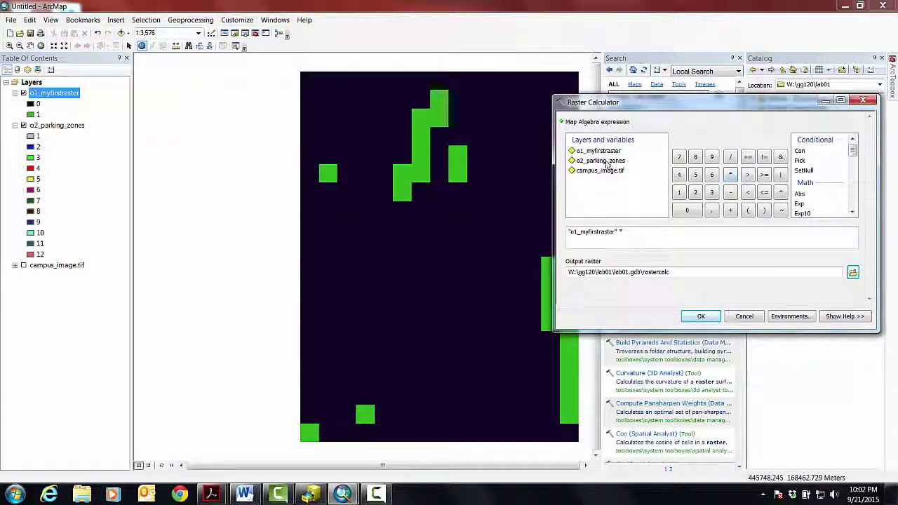
double_click(603, 160)
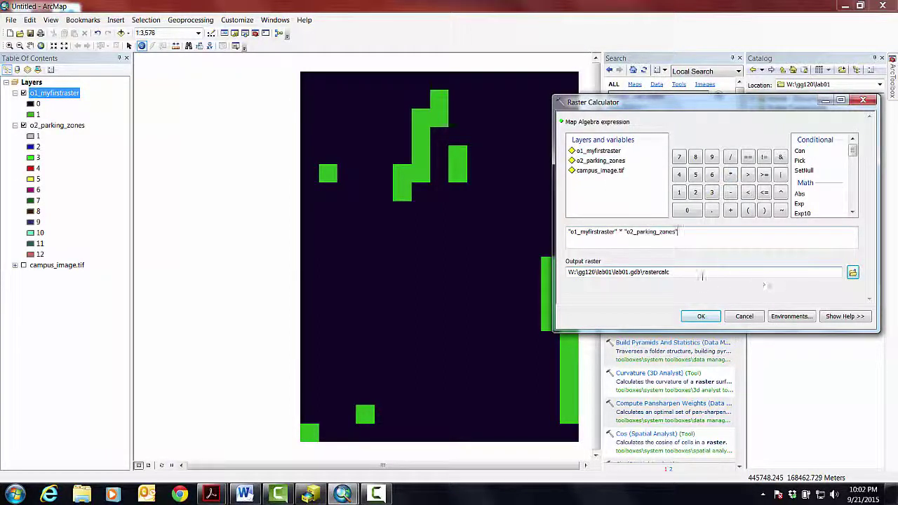
left_click(853, 273)
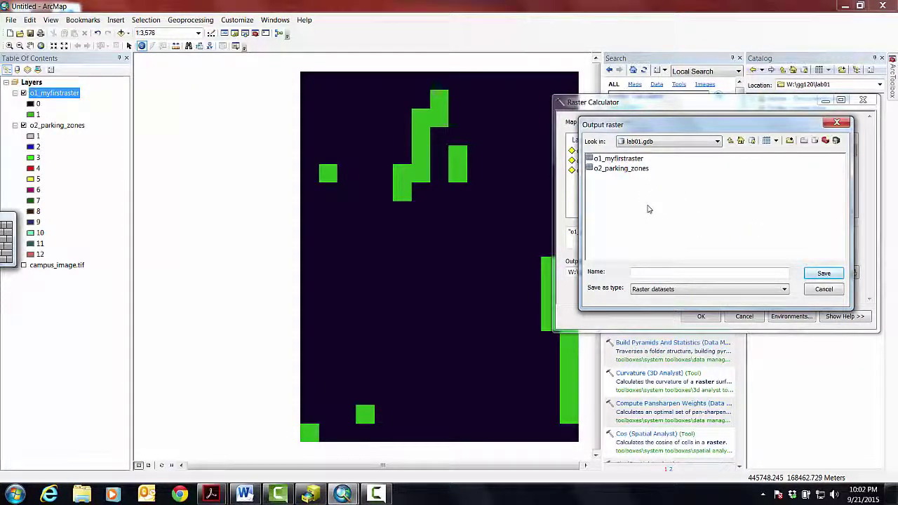
Step: Name the output raster o3_multiply and run "o1_myfirstraster" * "o2_parking_zones"
left_click(669, 273)
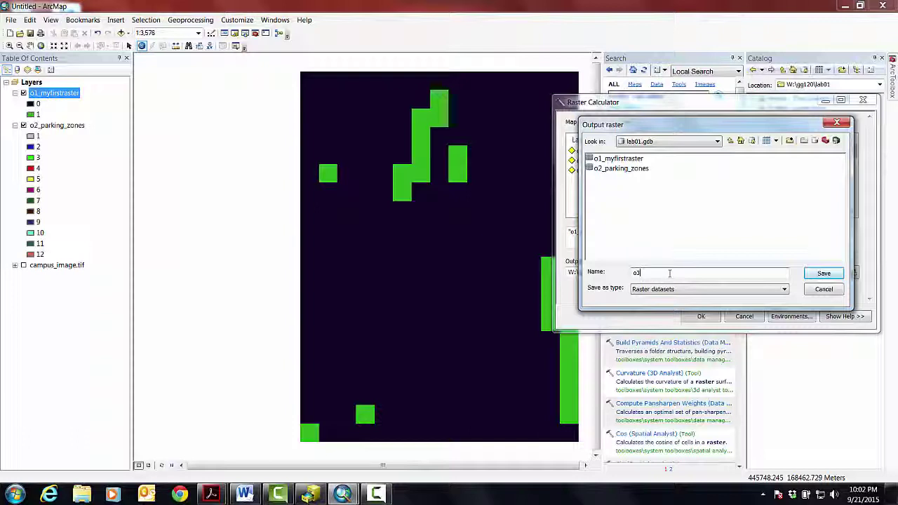
type("ply")
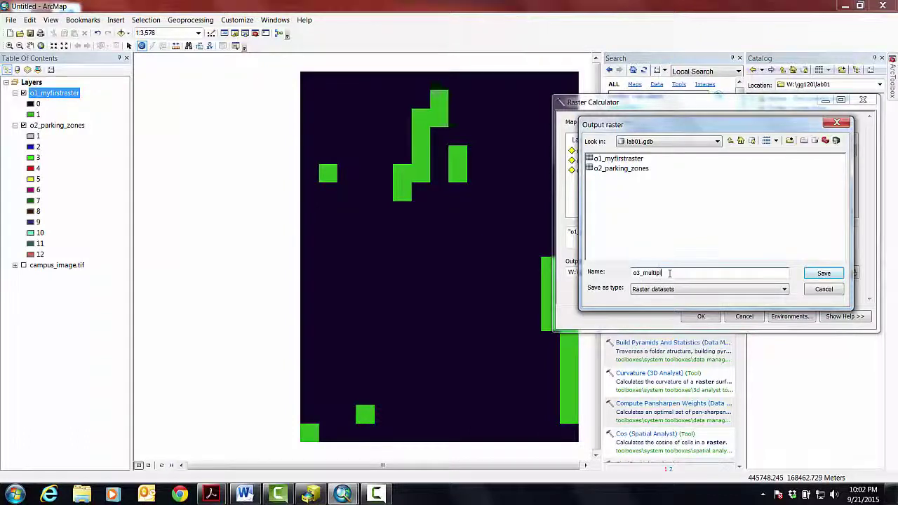
left_click(823, 273)
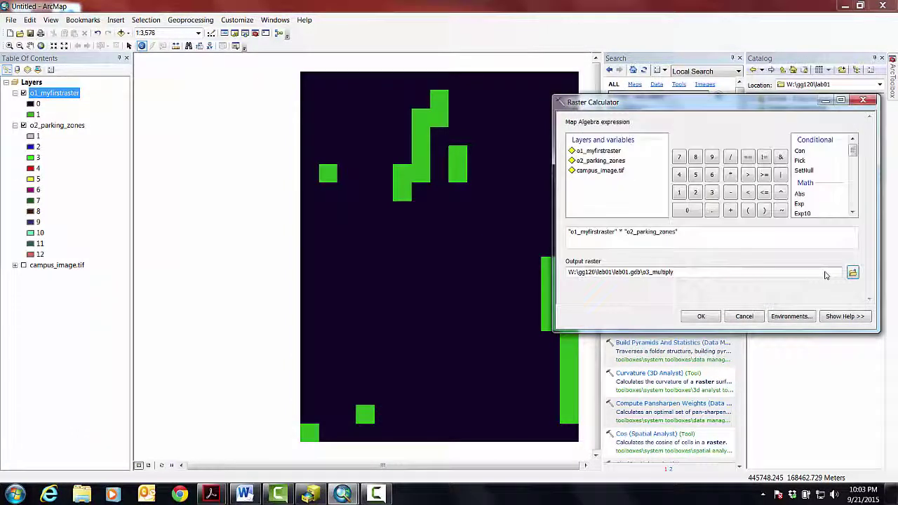
left_click(700, 316)
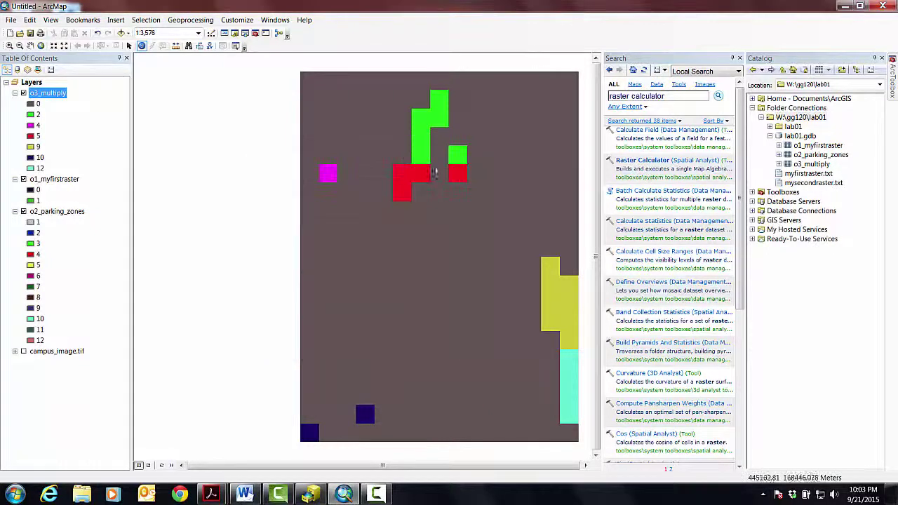
Step: Toggle o1_myfirstraster, o2_parking_zones and o3_multiply visibility to compare the result with its inputs
left_click(440, 164)
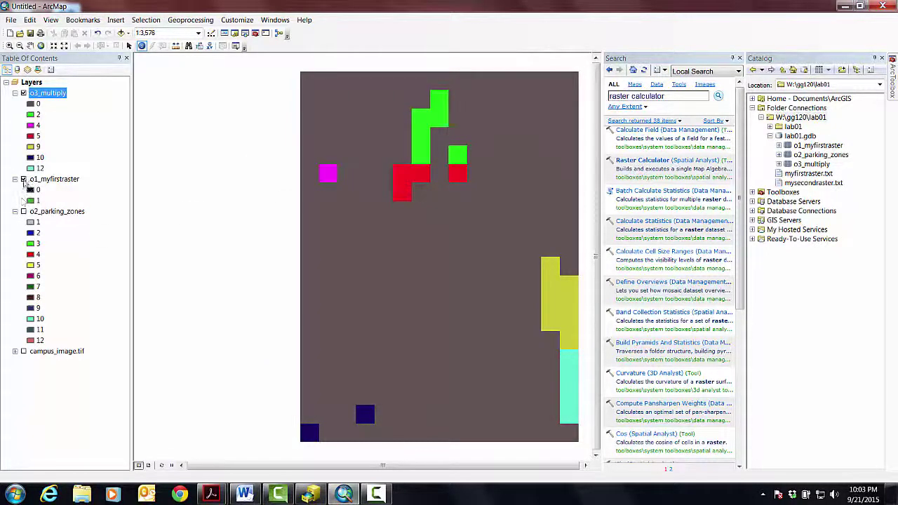
left_click(24, 179)
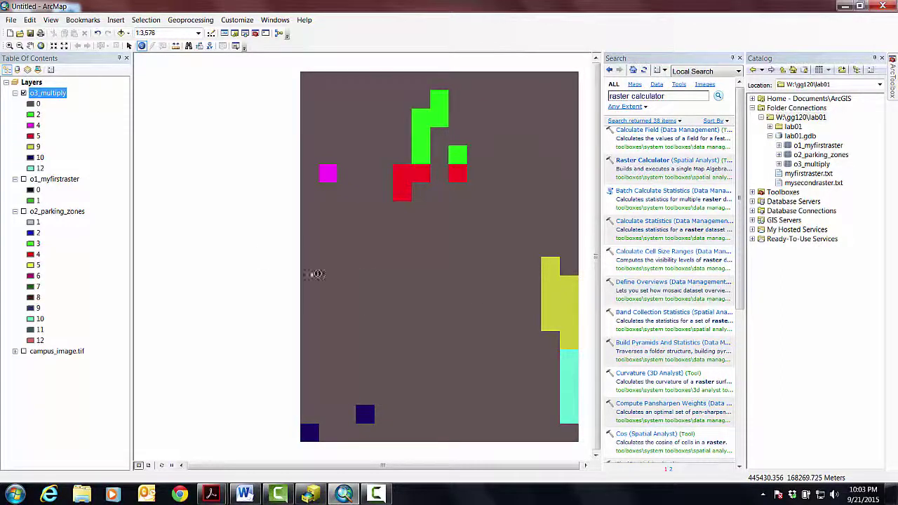
left_click(23, 93)
left_click(23, 179)
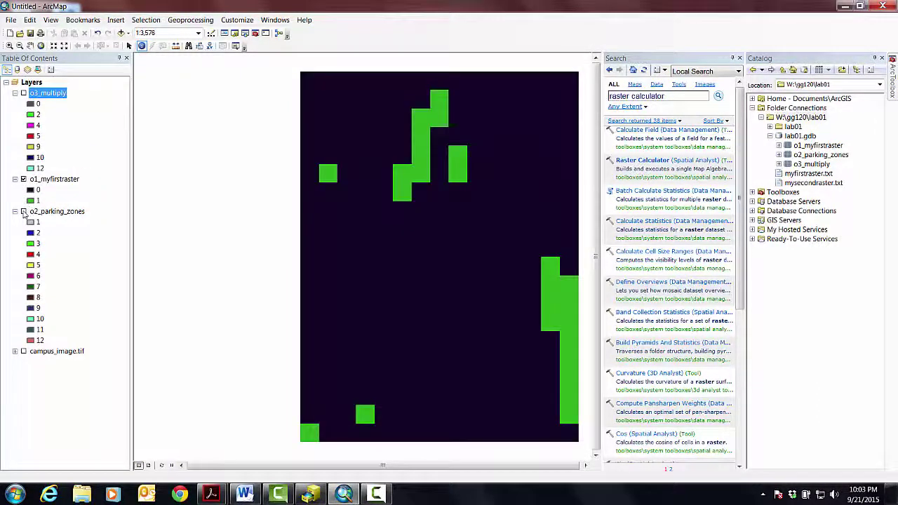
left_click(23, 212)
left_click(23, 93)
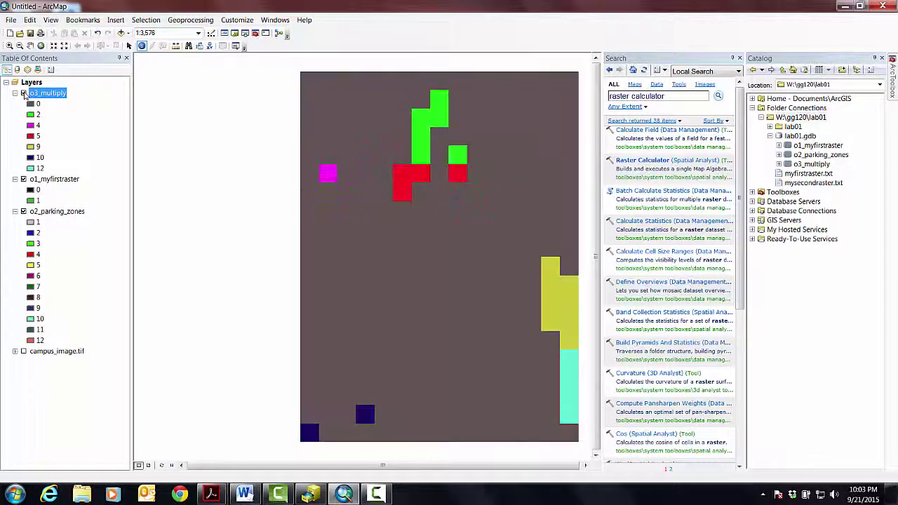
left_click(24, 93)
left_click(23, 93)
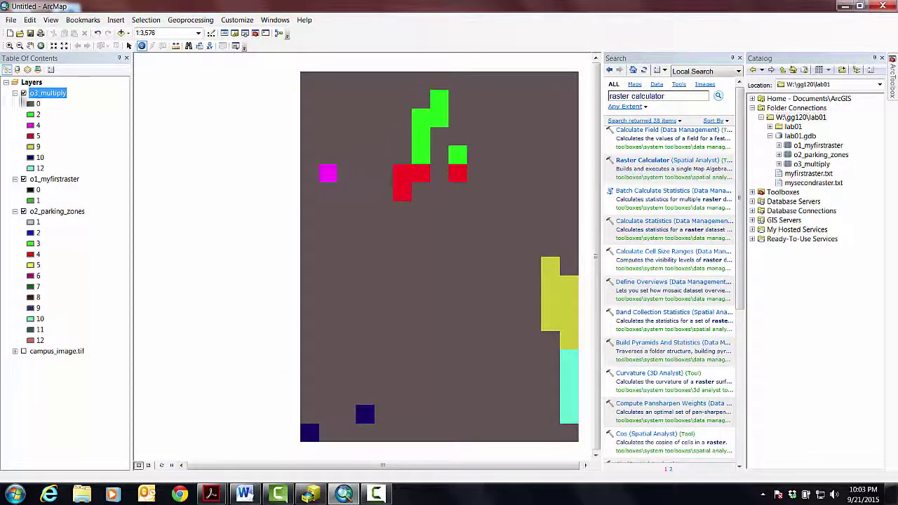
left_click(24, 179)
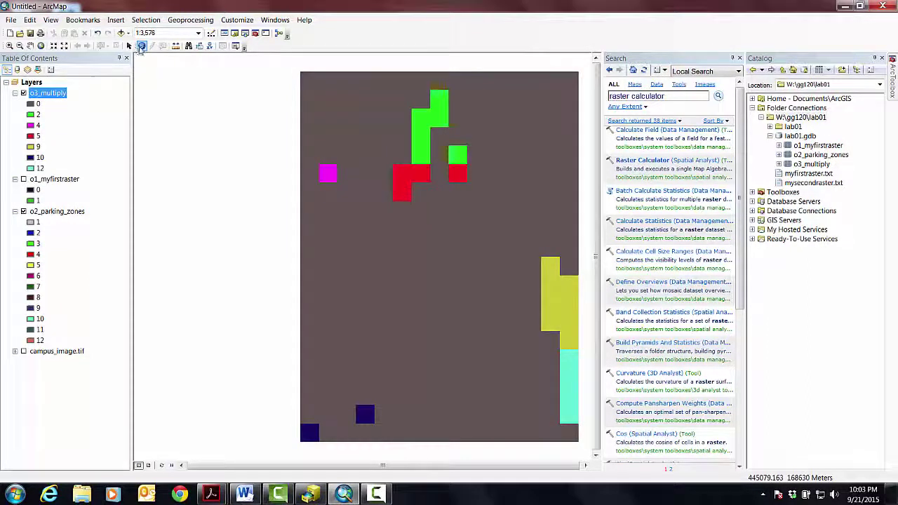
left_click(24, 179)
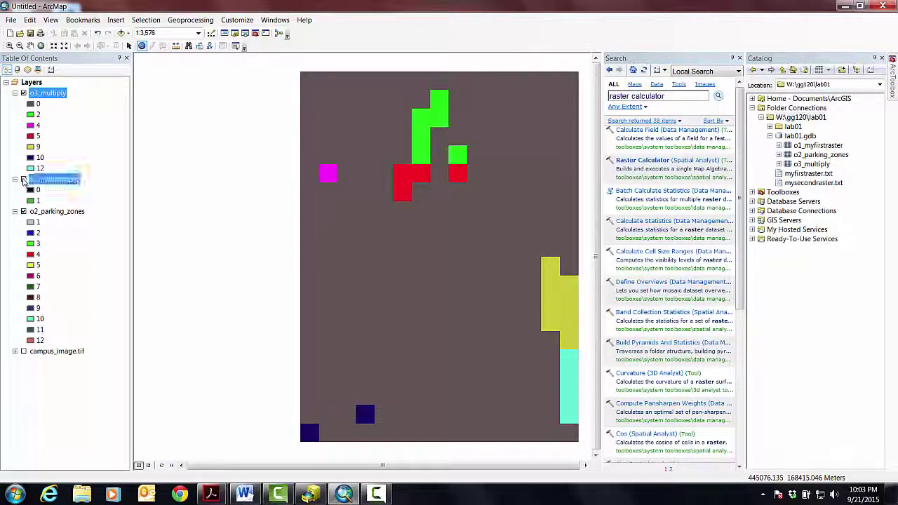
Step: Identify the three layers' pixel values at background spots near the map's top-left corner
left_click(312, 83)
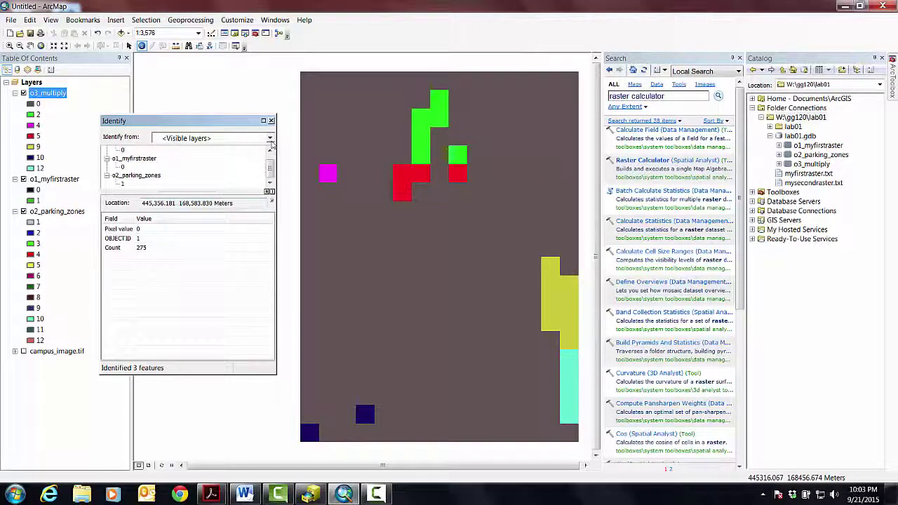
scroll(271, 167, "up", 1)
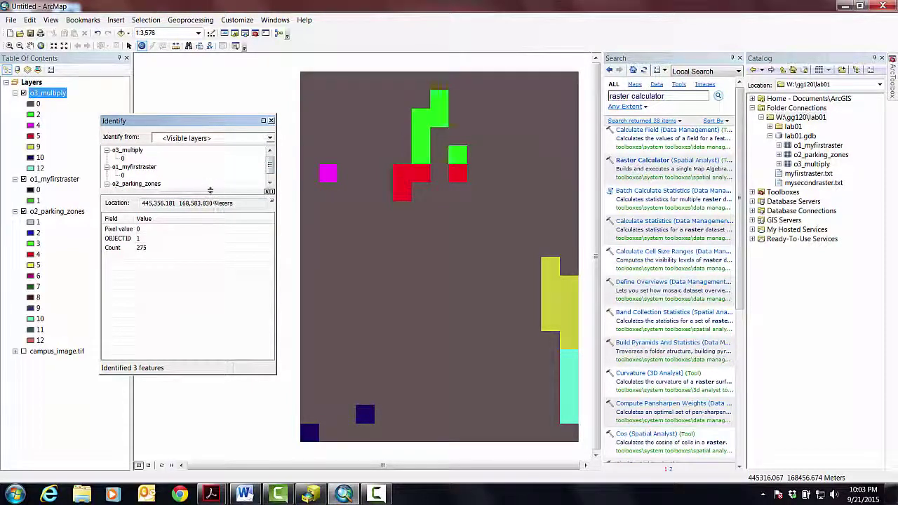
left_click_drag(205, 195, 203, 251)
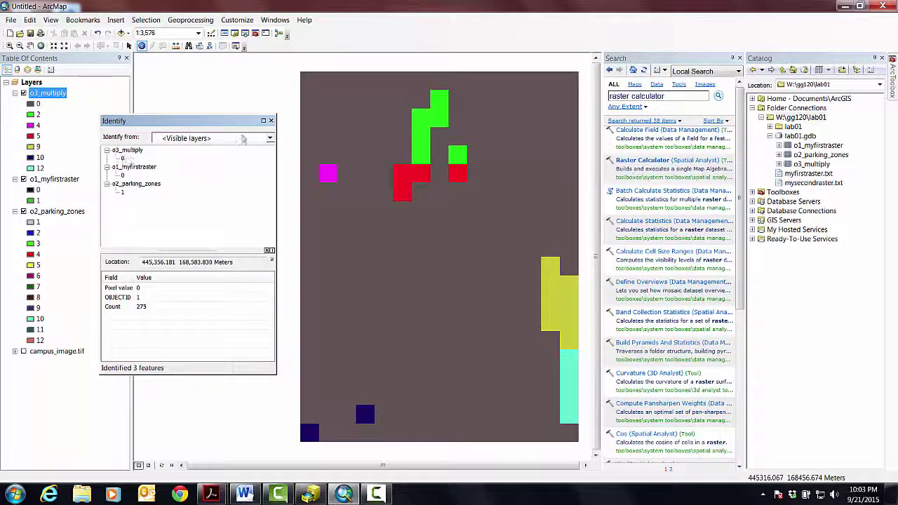
left_click(306, 82)
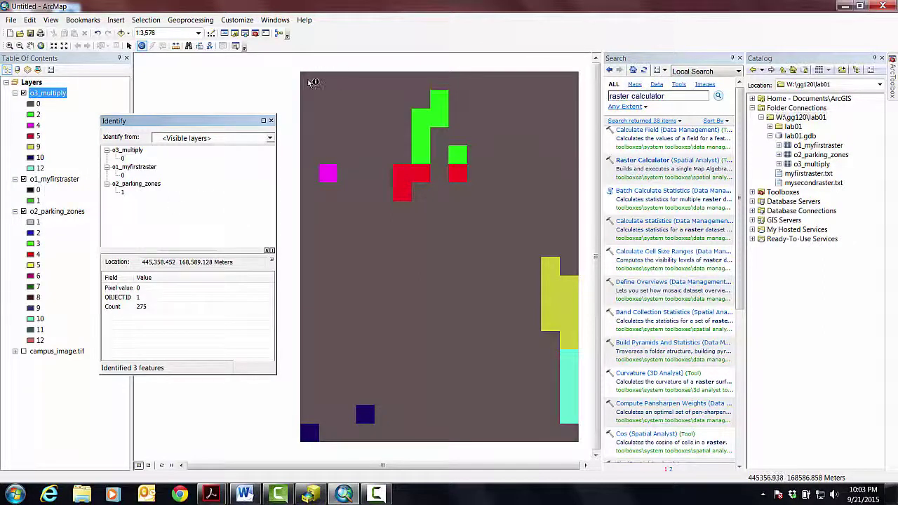
left_click(395, 208)
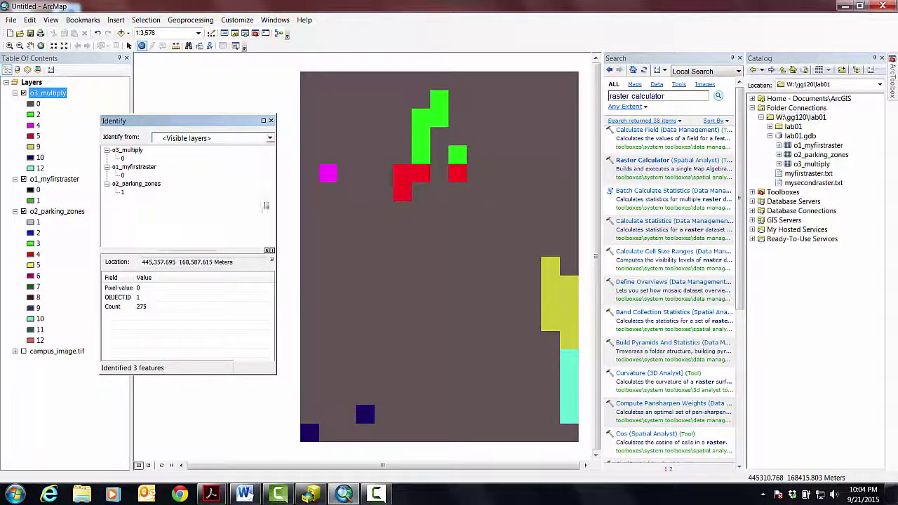
Step: Identify values at a zone 4 parking cell and four green parking cells, then close the results
left_click(331, 174)
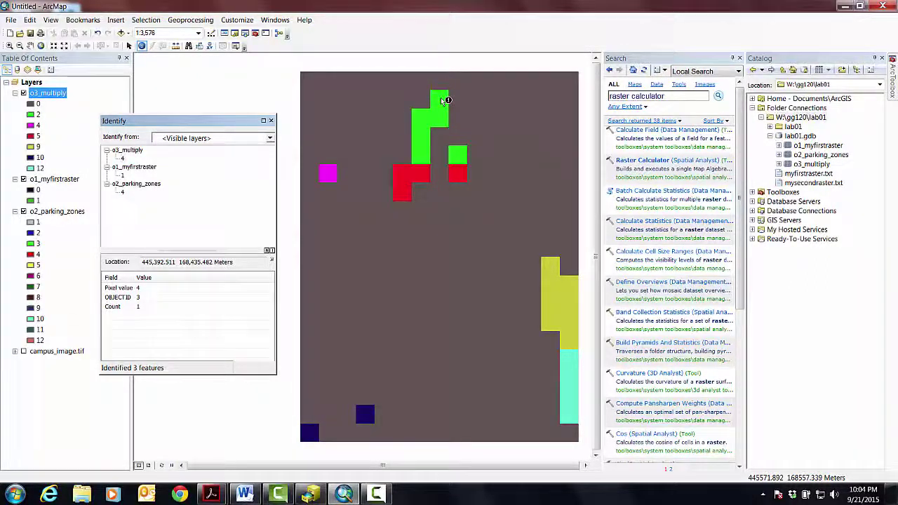
left_click(442, 99)
left_click(431, 123)
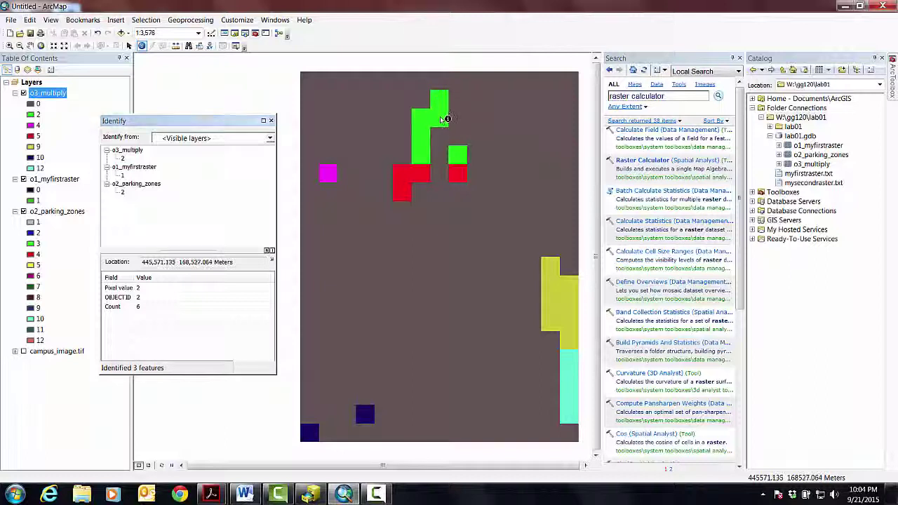
left_click(423, 120)
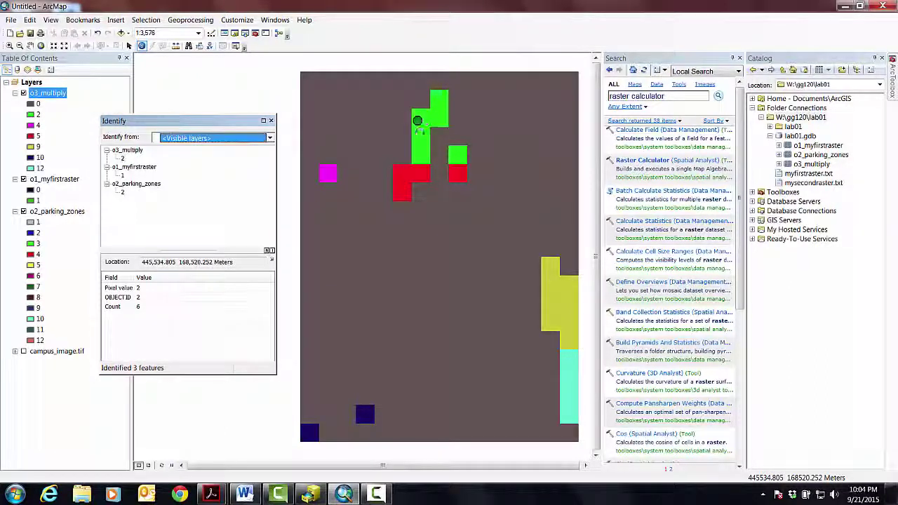
left_click(419, 137)
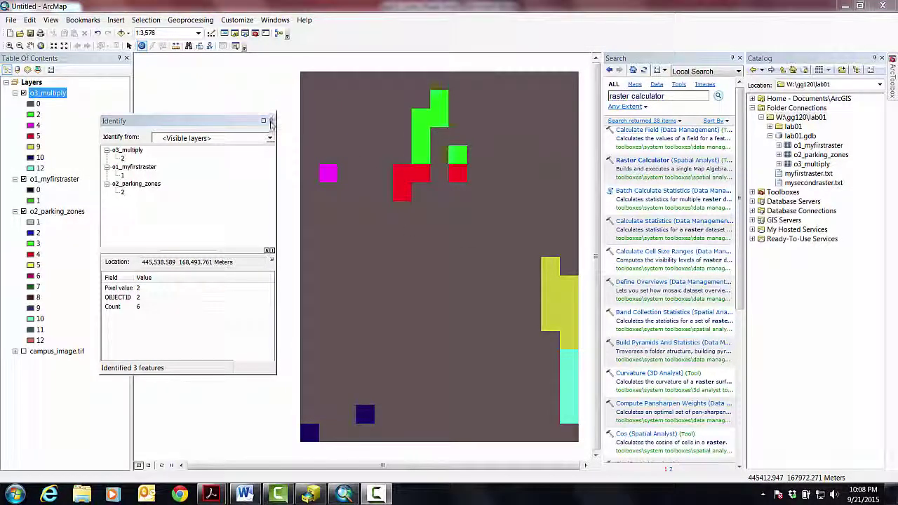
left_click(271, 121)
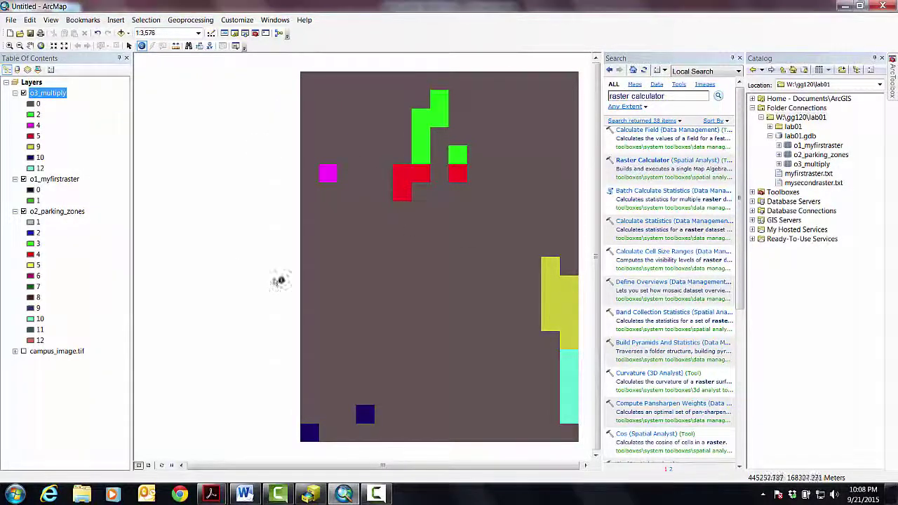
Step: In Word, type 'To find the parking zone identifiers (unique numbers) for each parking location' under the heading
left_click(242, 494)
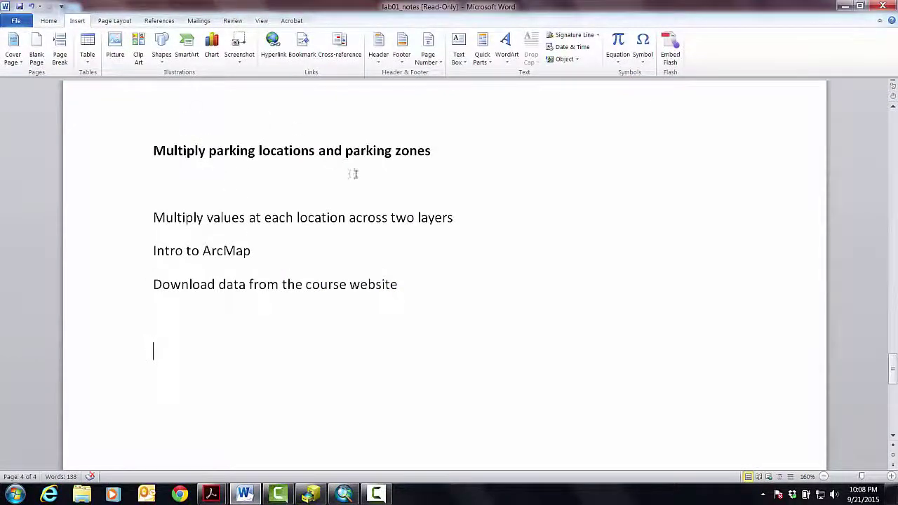
double_click(193, 190)
type("T")
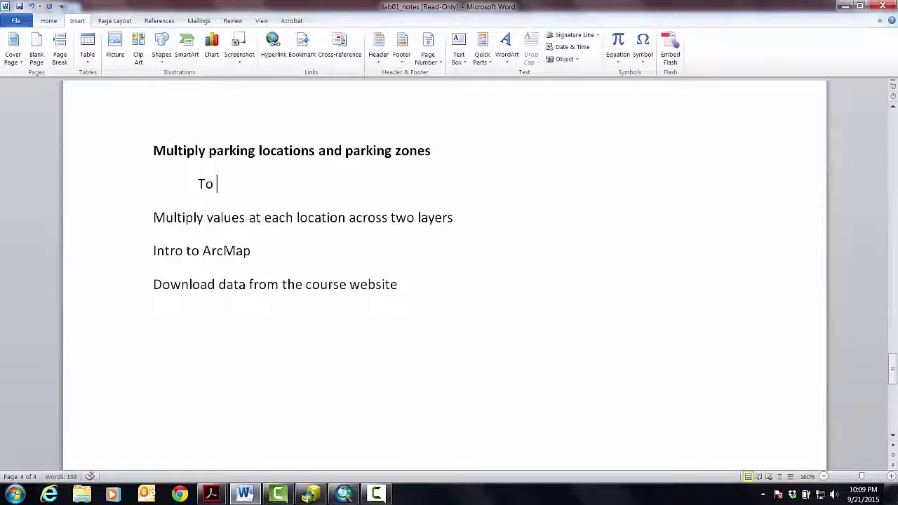
type("o find the")
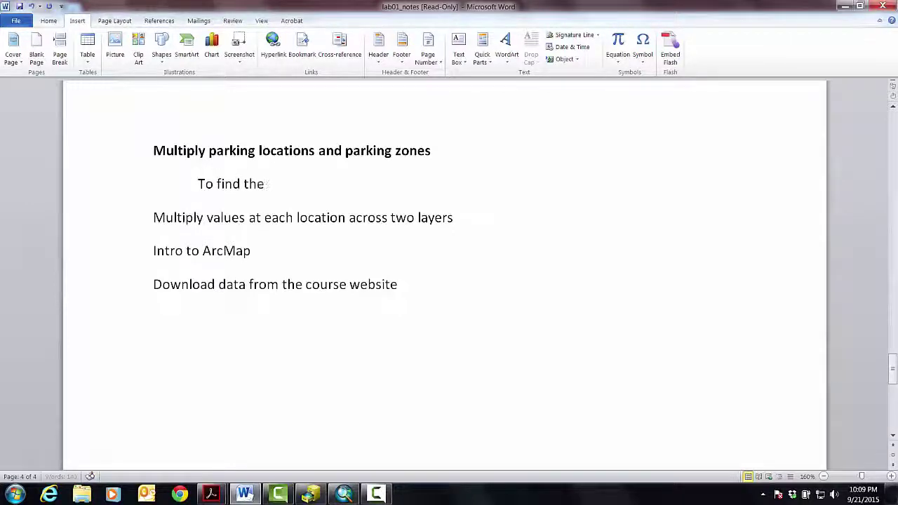
type(" parking zone id")
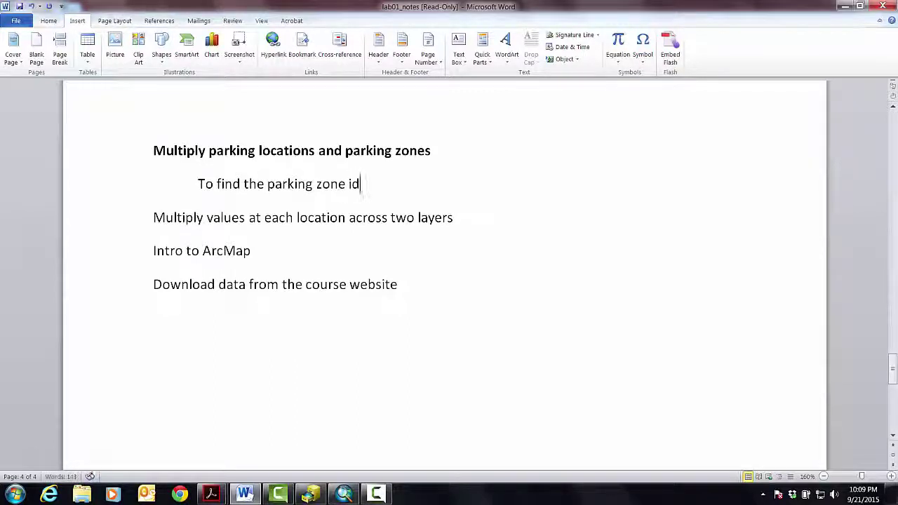
type("entifiers (")
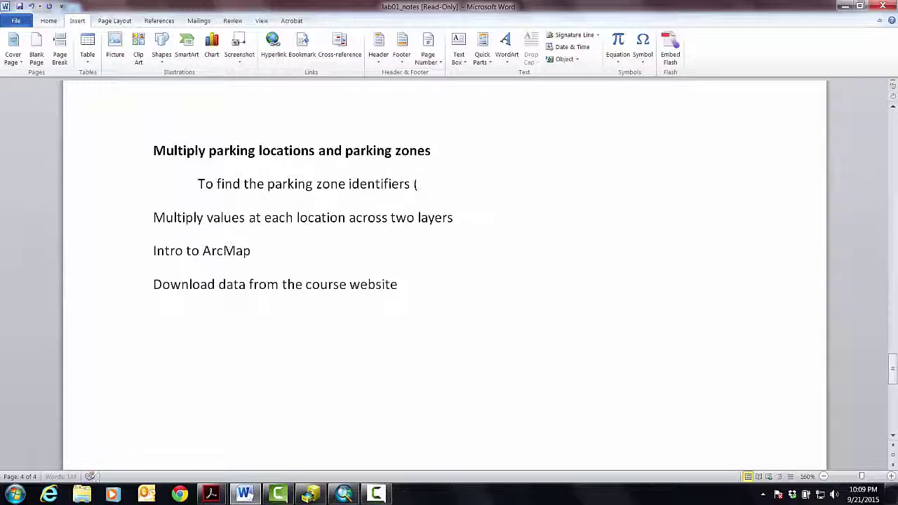
type("unique num")
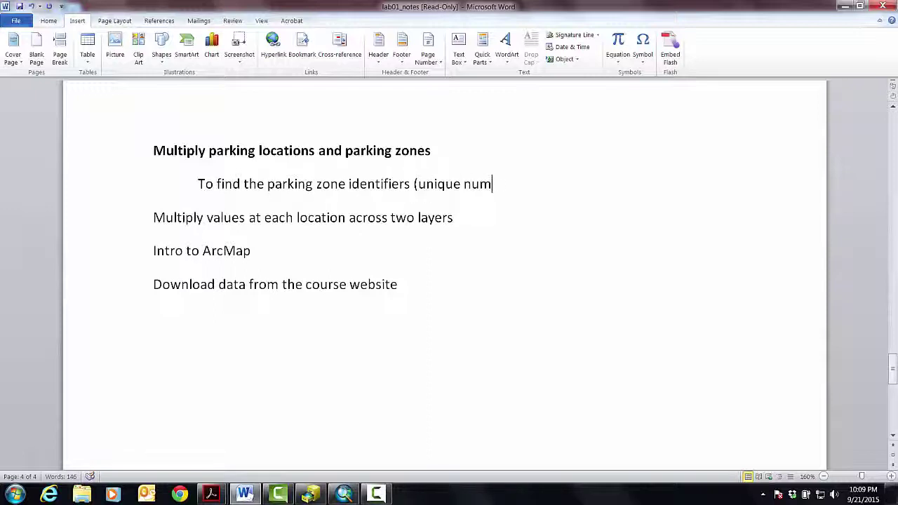
type("bers) fo")
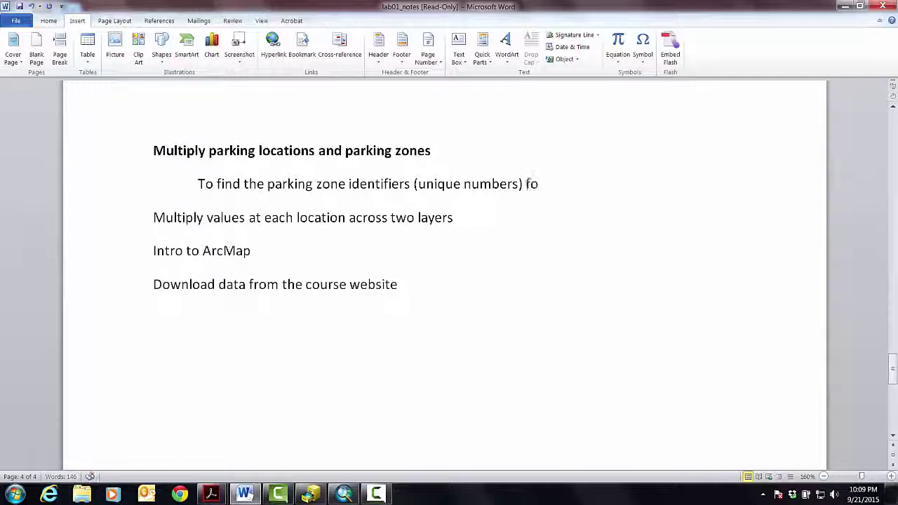
type("r each parking")
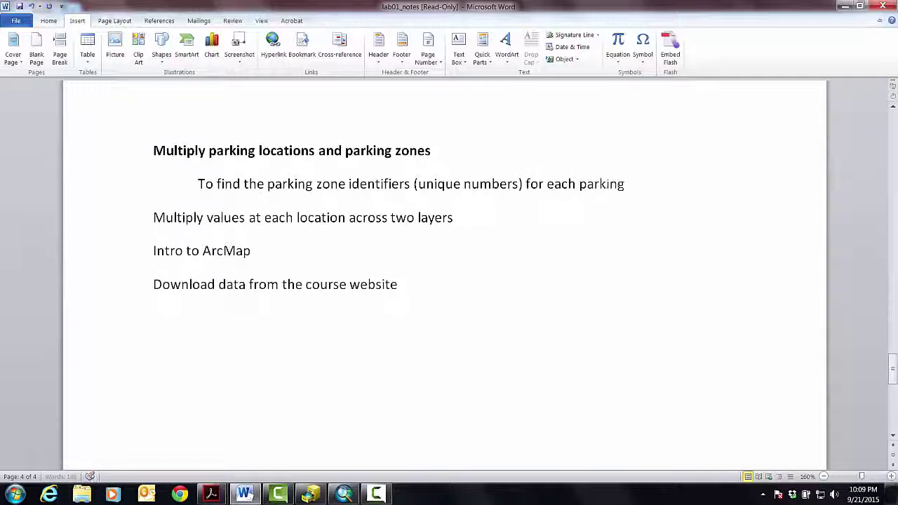
type(" location")
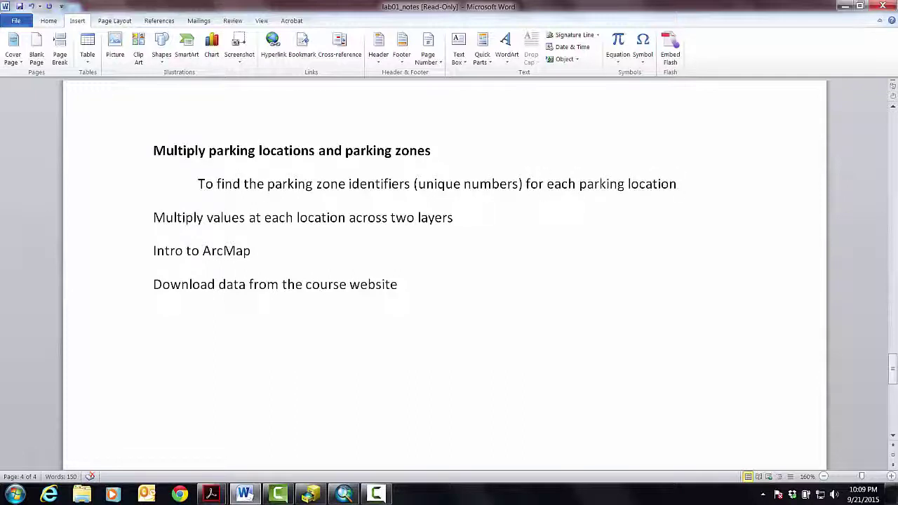